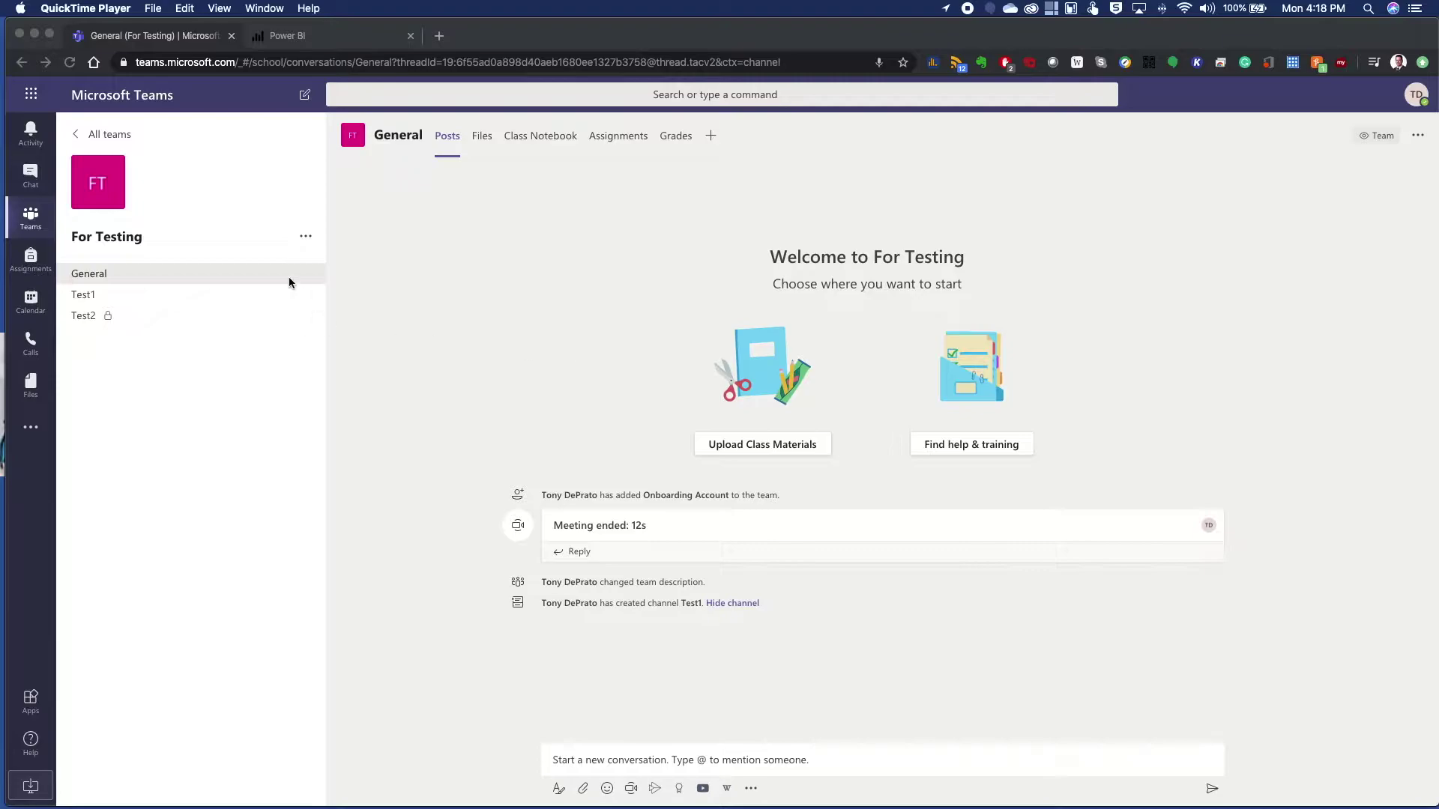
Step: Copy the email address of the Test2 channel in the For Testing team
{"action": "left_click", "coordinate": [503, 281]}
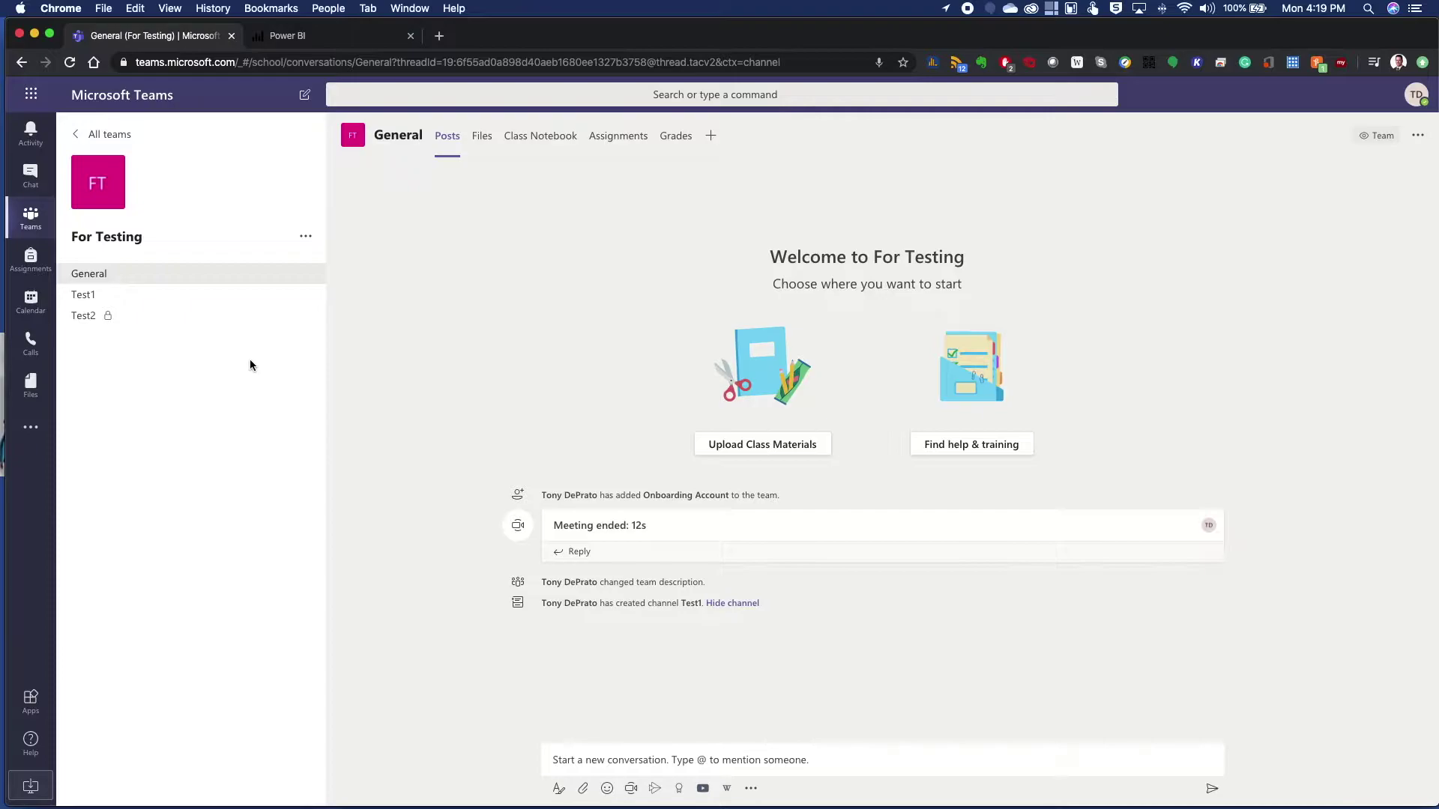
{"action": "left_click", "coordinate": [306, 318]}
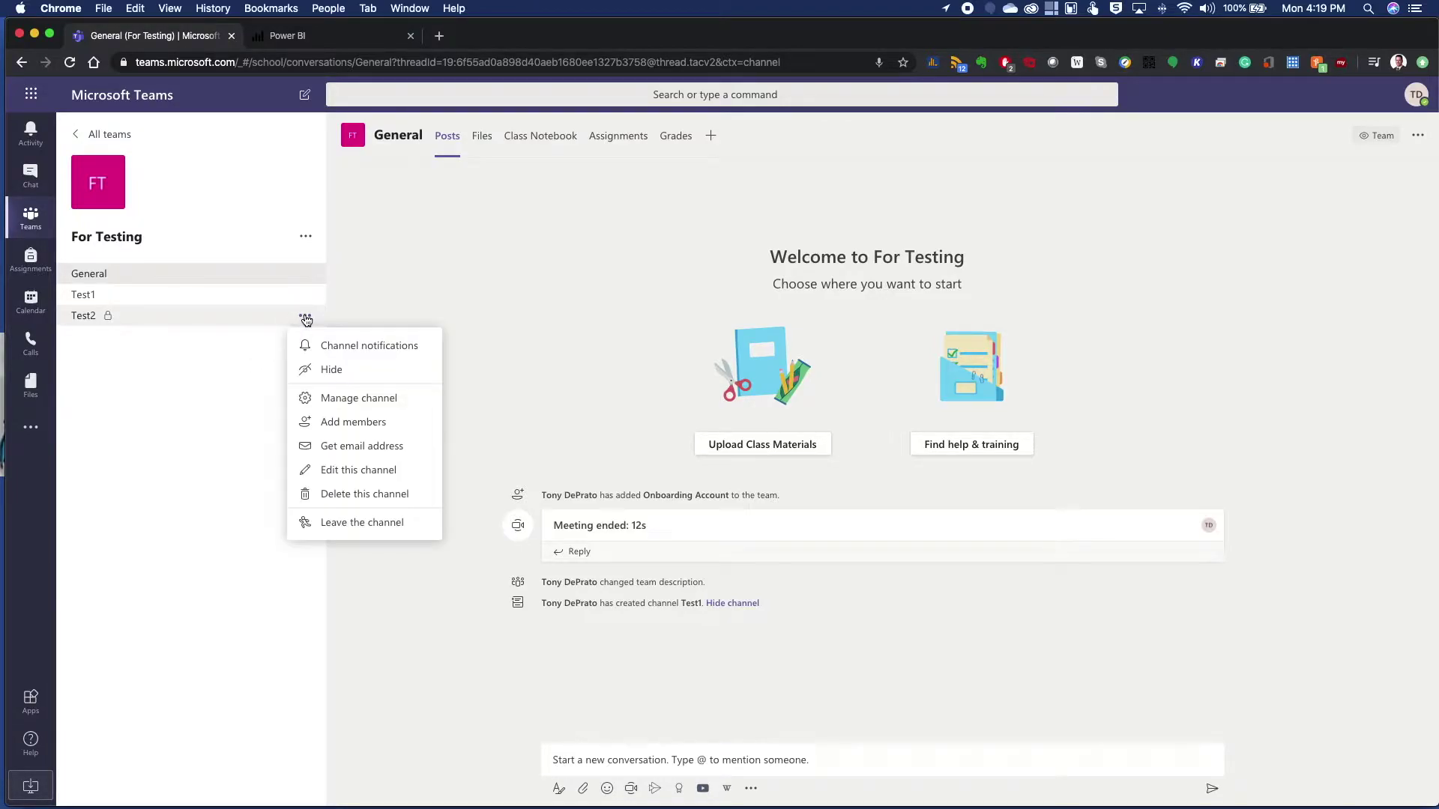
{"action": "left_click", "coordinate": [325, 444]}
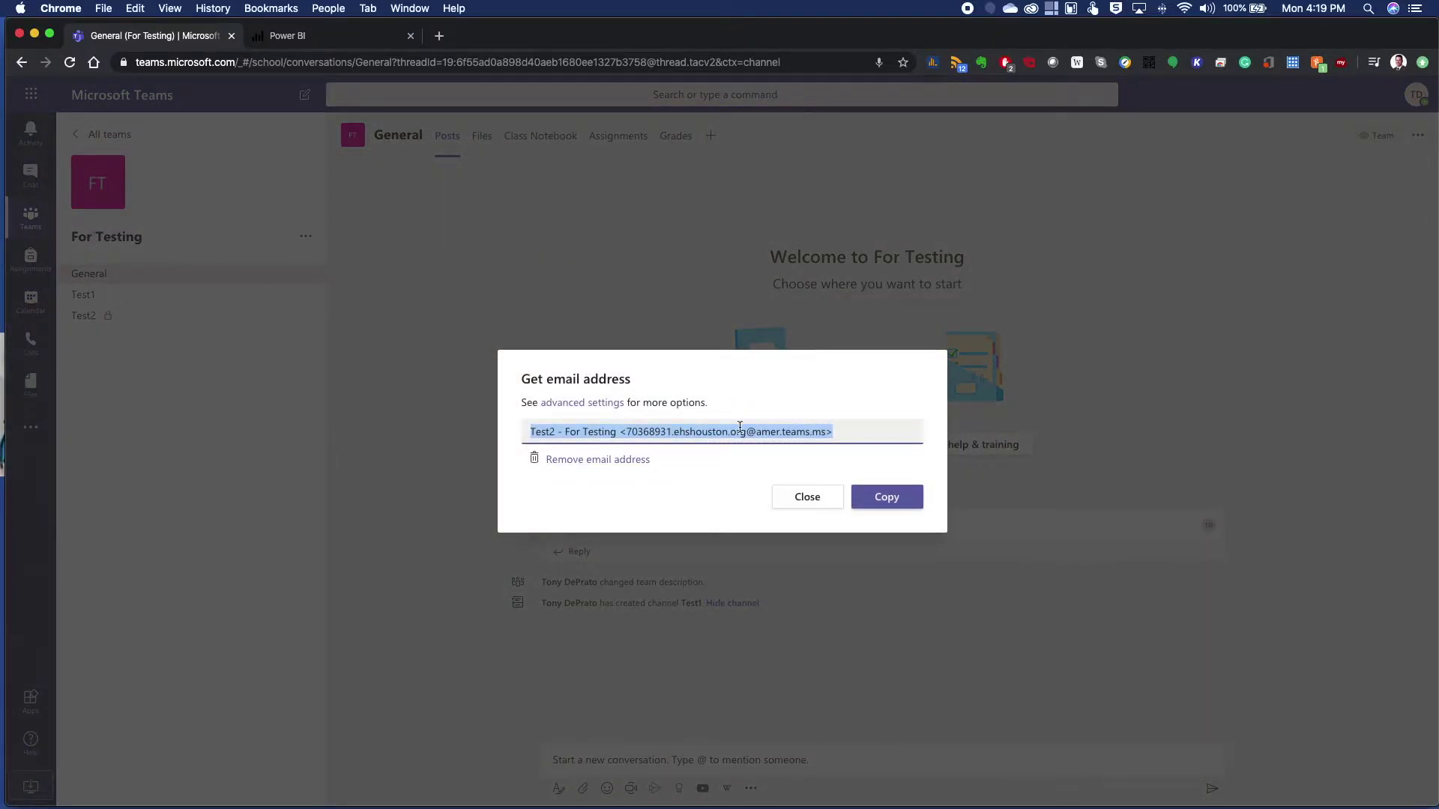
{"action": "left_click", "coordinate": [887, 498]}
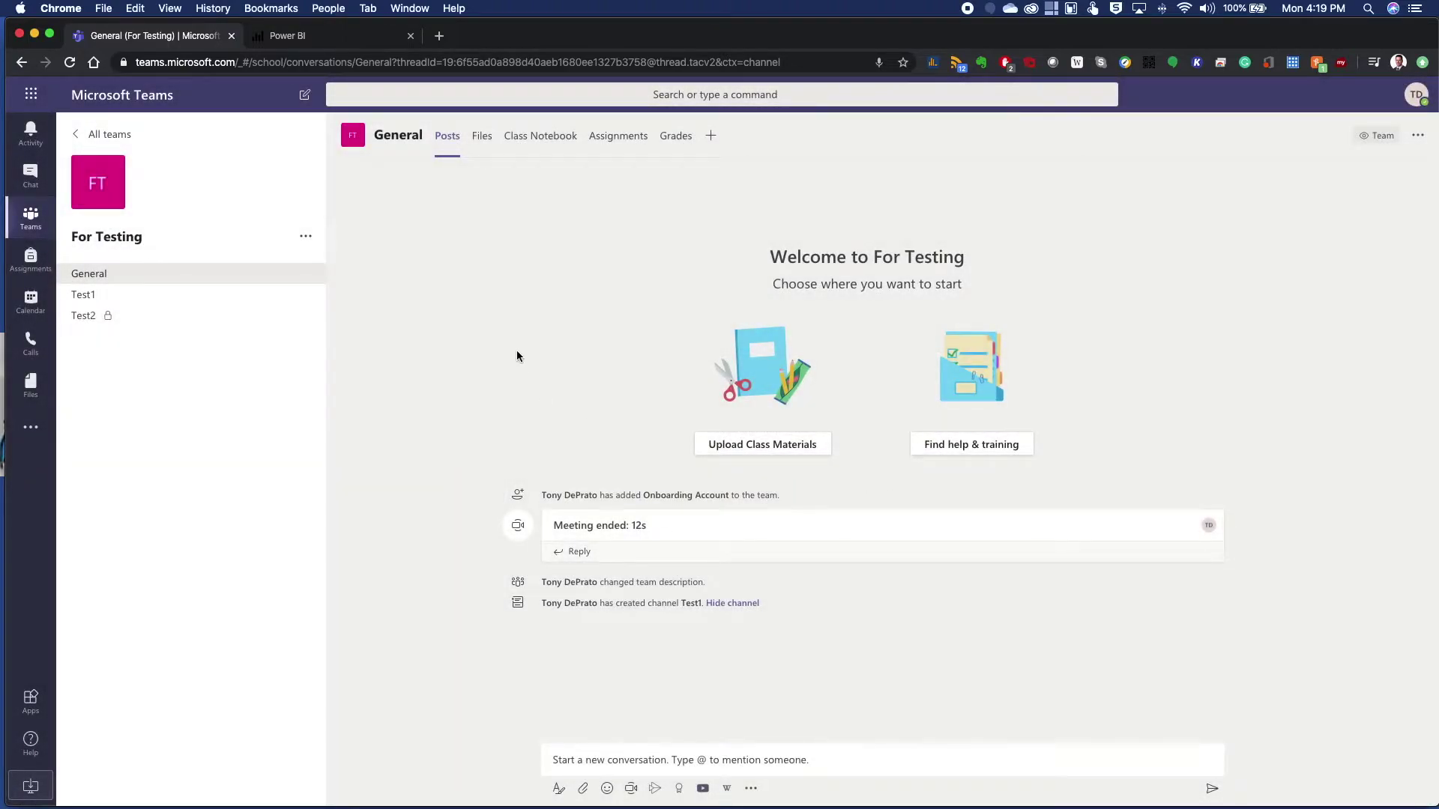
Step: Start a calendar meeting on Monday, March 23, 2020 at 9:00 PM and title it "Monday Eng S1 Meeting"
{"action": "left_click", "coordinate": [31, 300]}
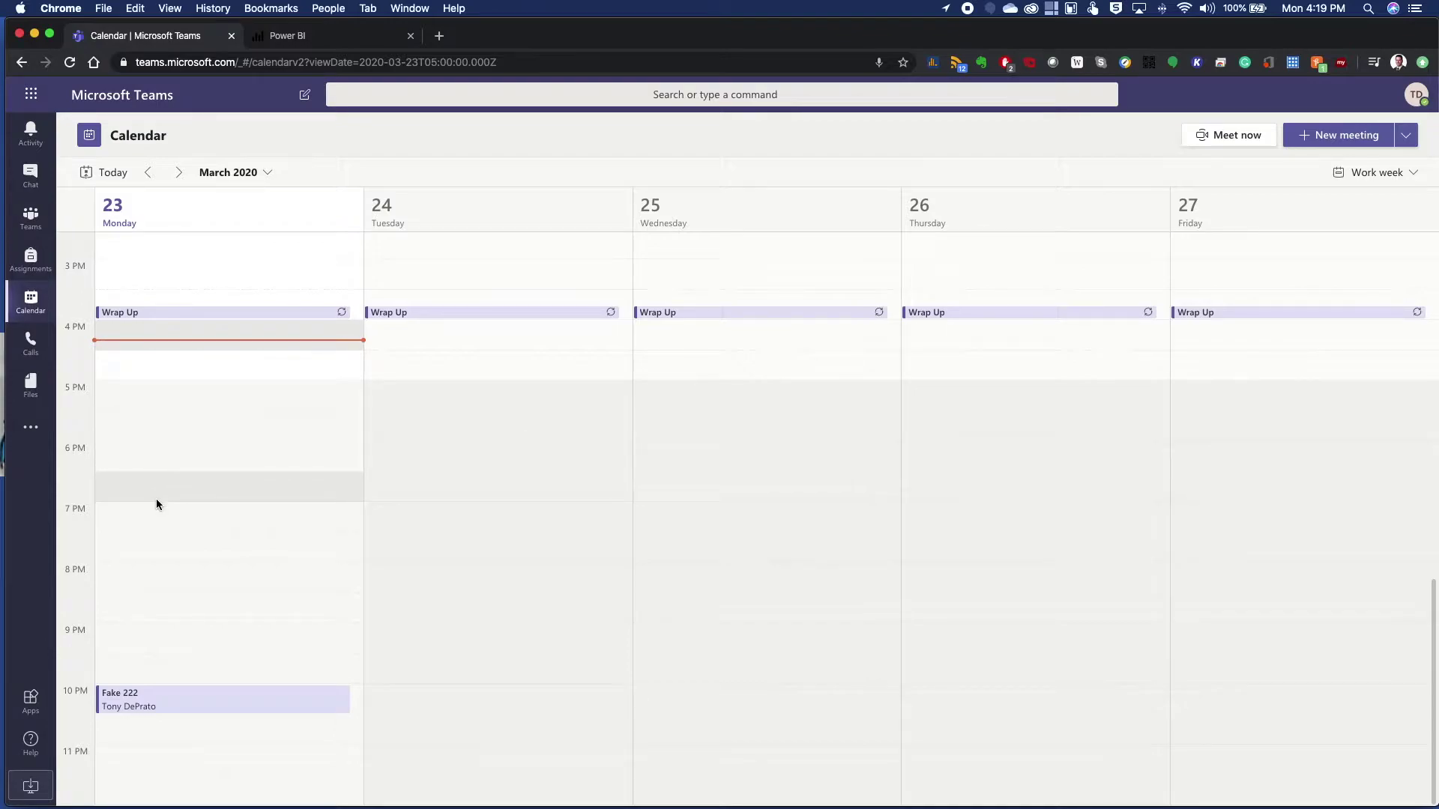
{"action": "left_click", "coordinate": [108, 631]}
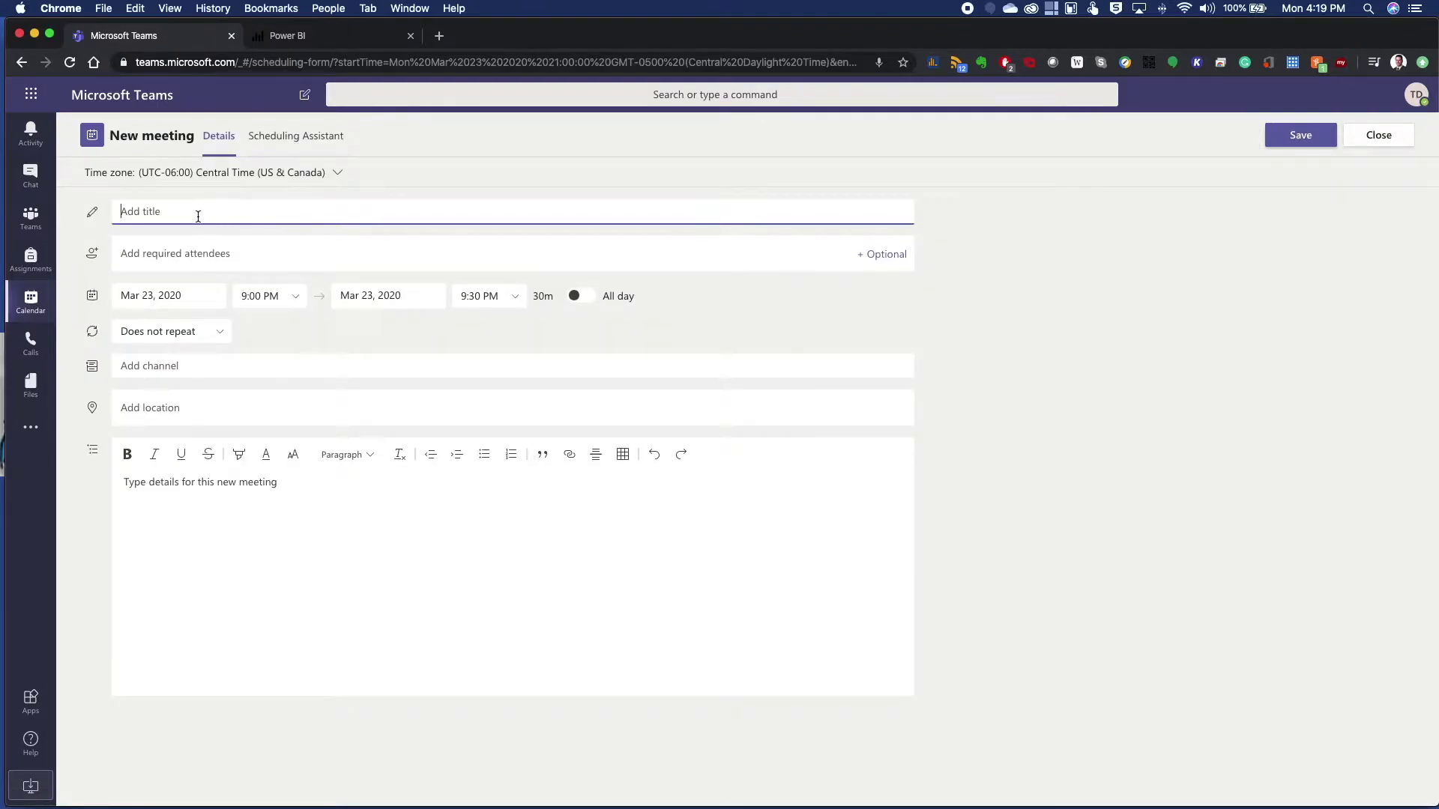
{"action": "type", "text": "Monday Eng S1 Meeting"}
Step: Invite the copied channel email as a required attendee, removing the channel name and angle brackets around the address
{"action": "left_click", "coordinate": [215, 254]}
{"action": "key", "text": "super+v"}
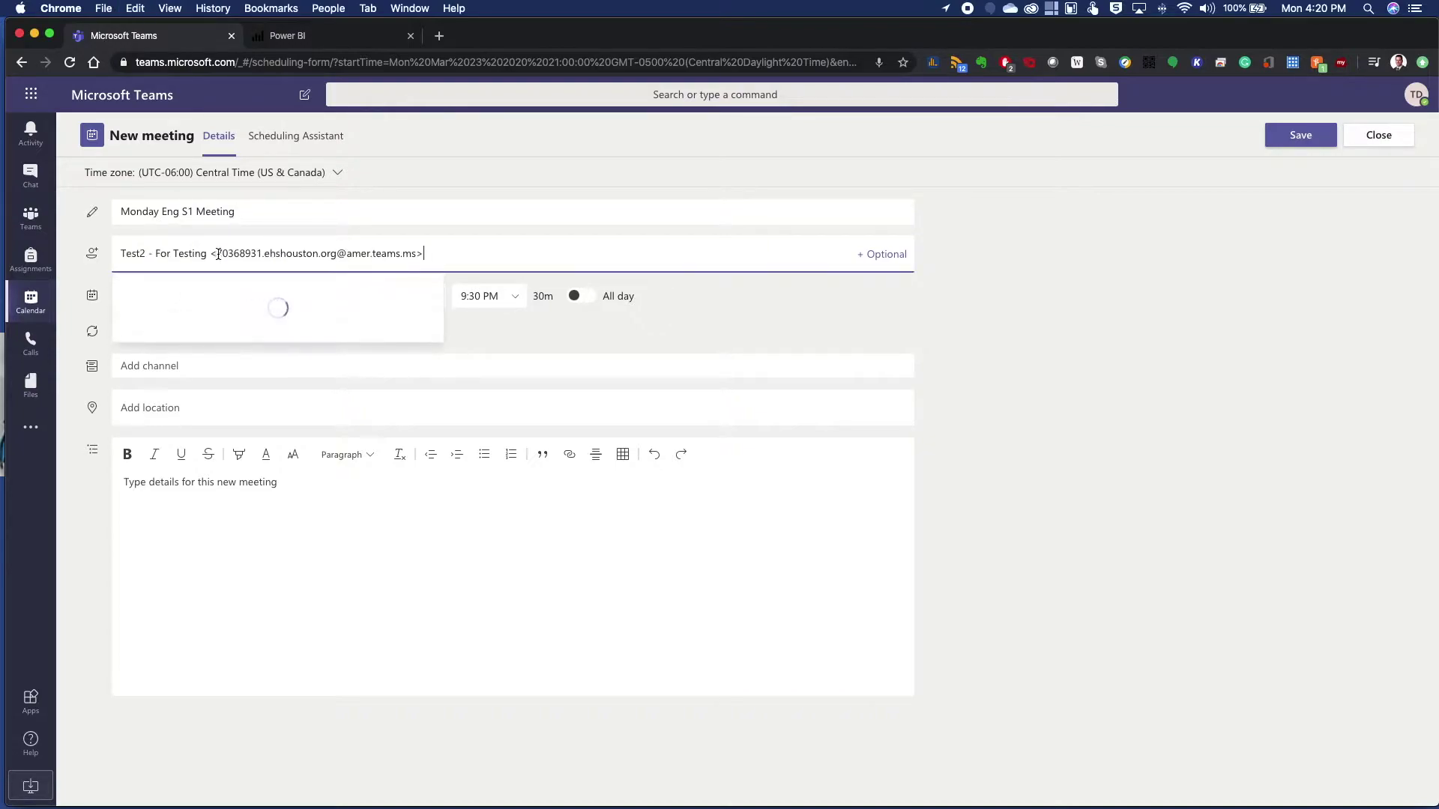
{"action": "left_click_drag", "start_coordinate": [216, 253], "coordinate": [118, 251]}
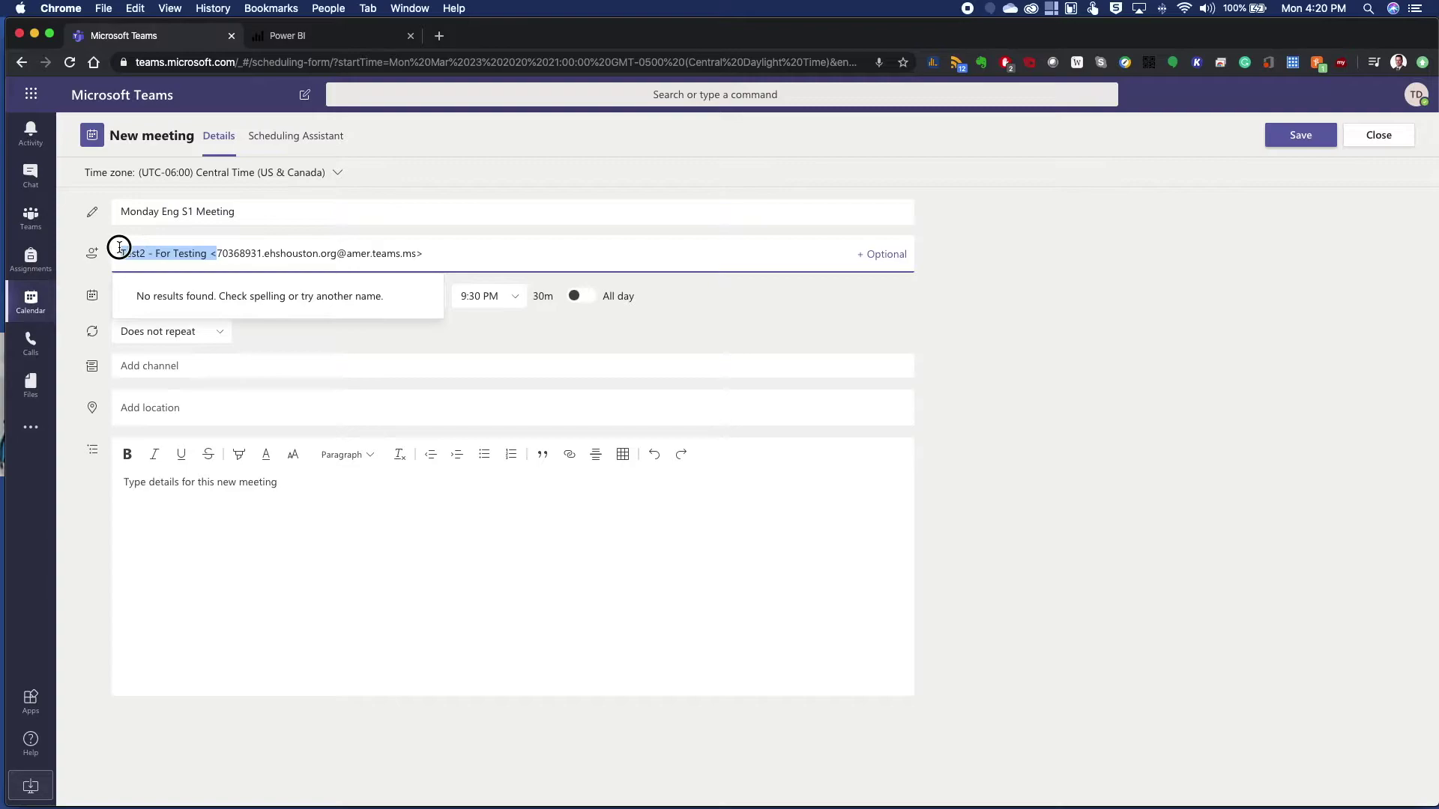
{"action": "key", "text": "BackSpace"}
{"action": "left_click", "coordinate": [363, 254]}
{"action": "key", "text": "BackSpace"}
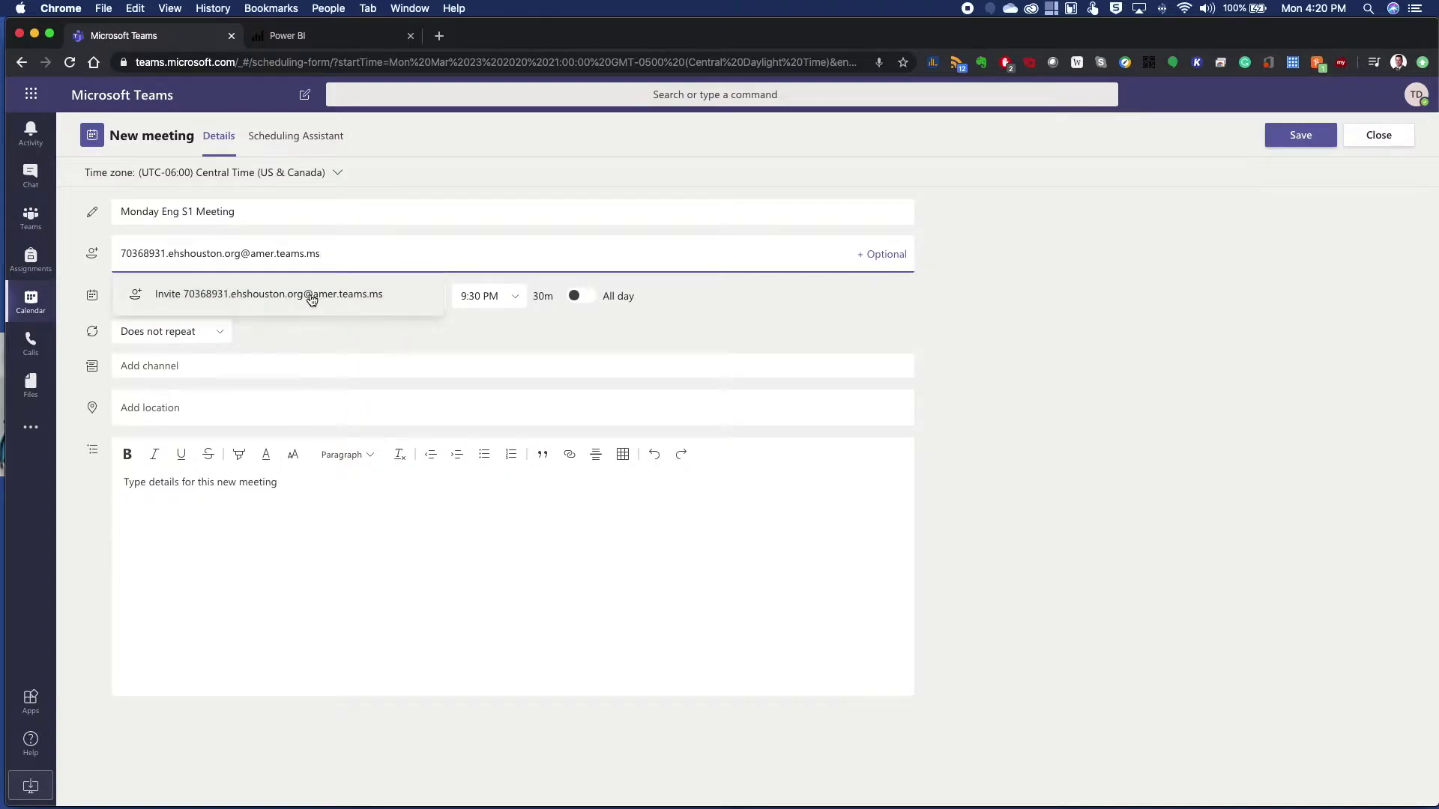
{"action": "left_click", "coordinate": [265, 300]}
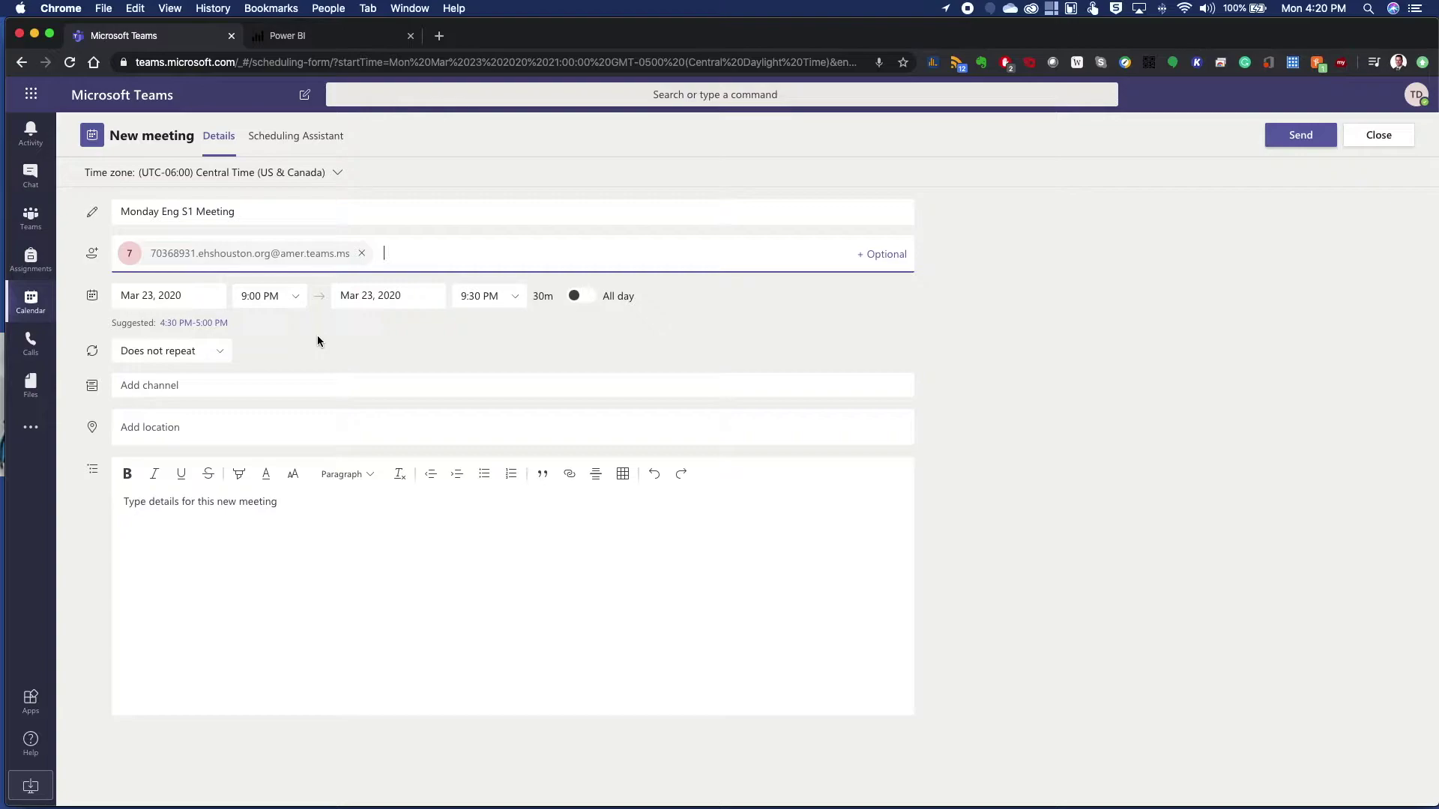
Step: Set a custom recurrence that repeats every 1 week on Monday, Tuesday and Friday
{"action": "left_click", "coordinate": [514, 301]}
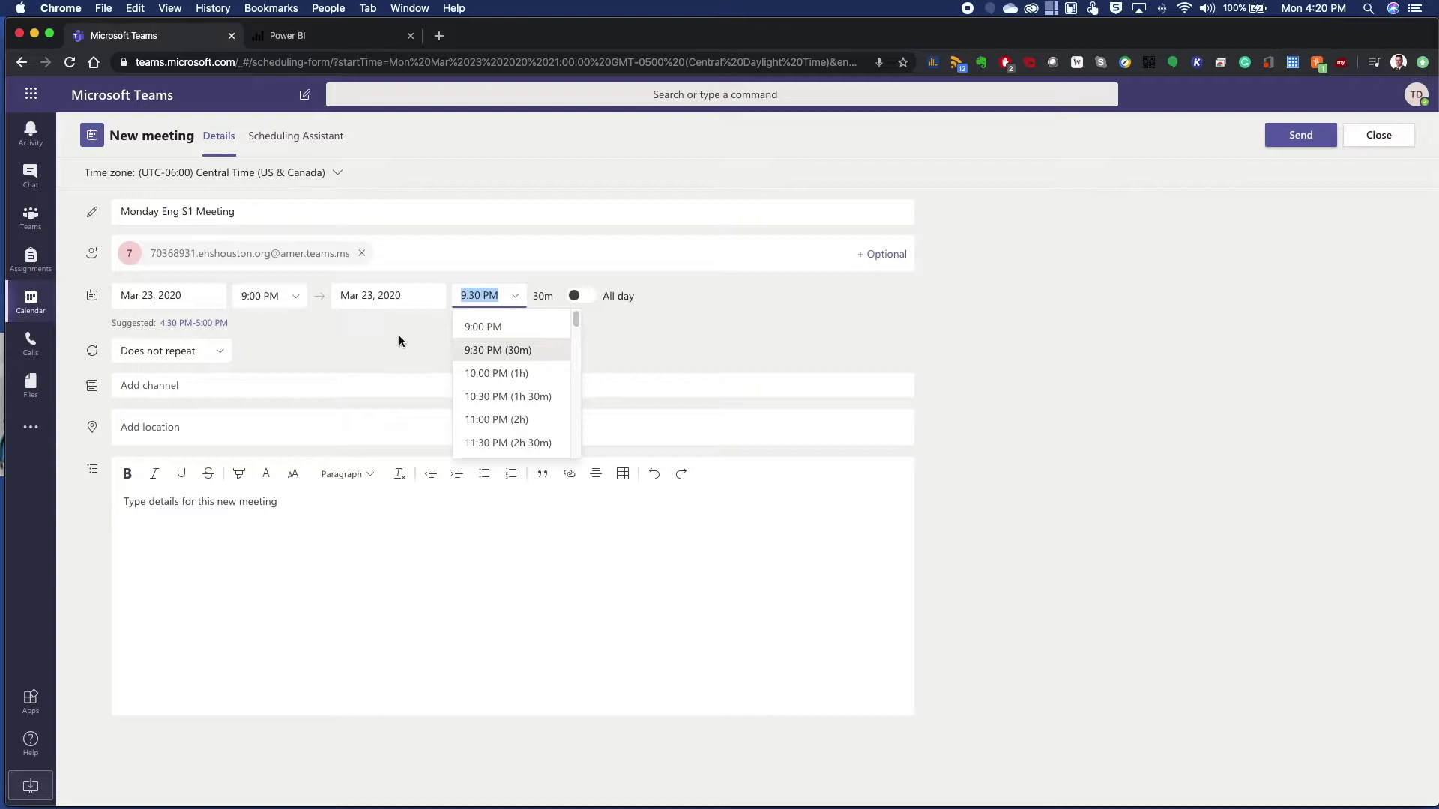
{"action": "left_click", "coordinate": [360, 344]}
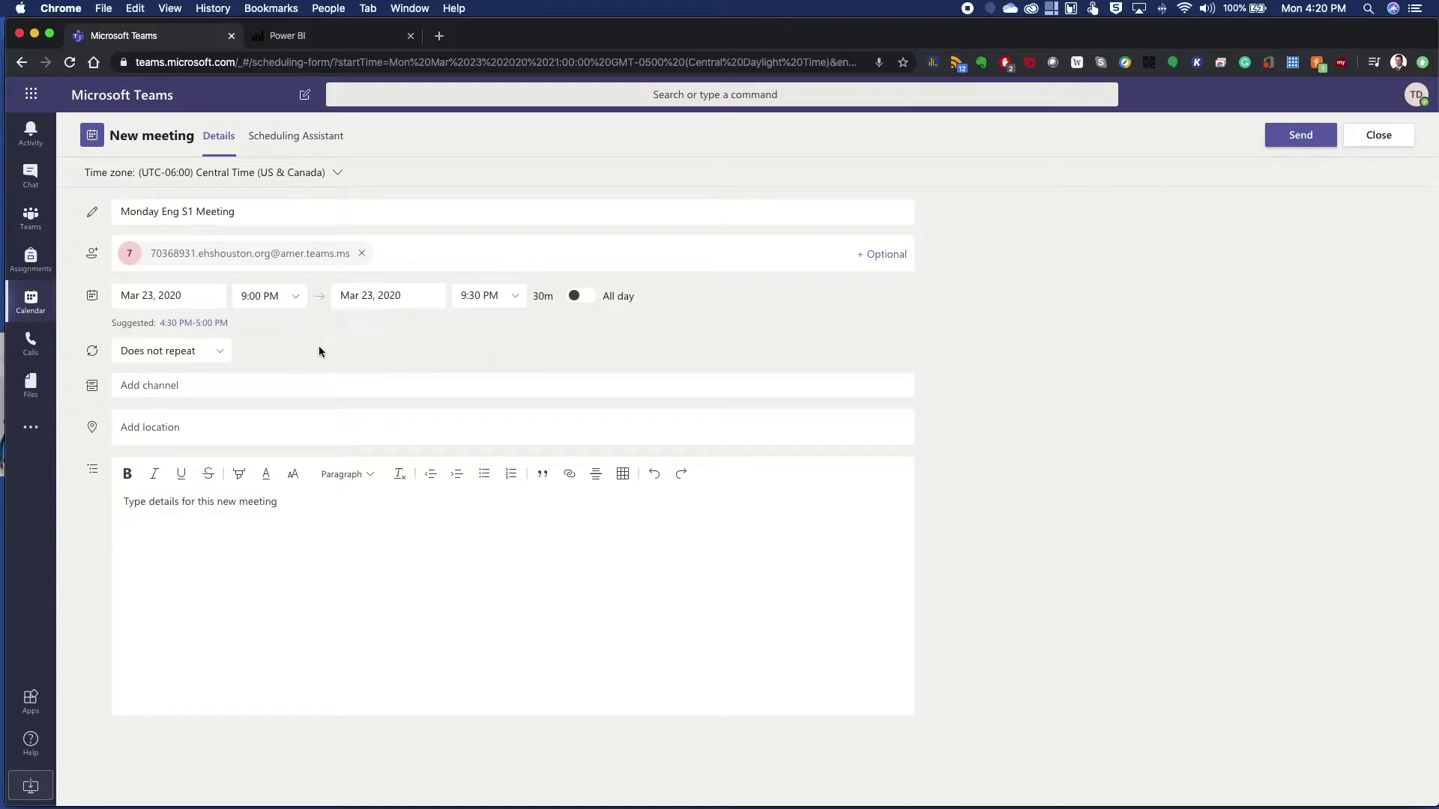
{"action": "left_click", "coordinate": [210, 352]}
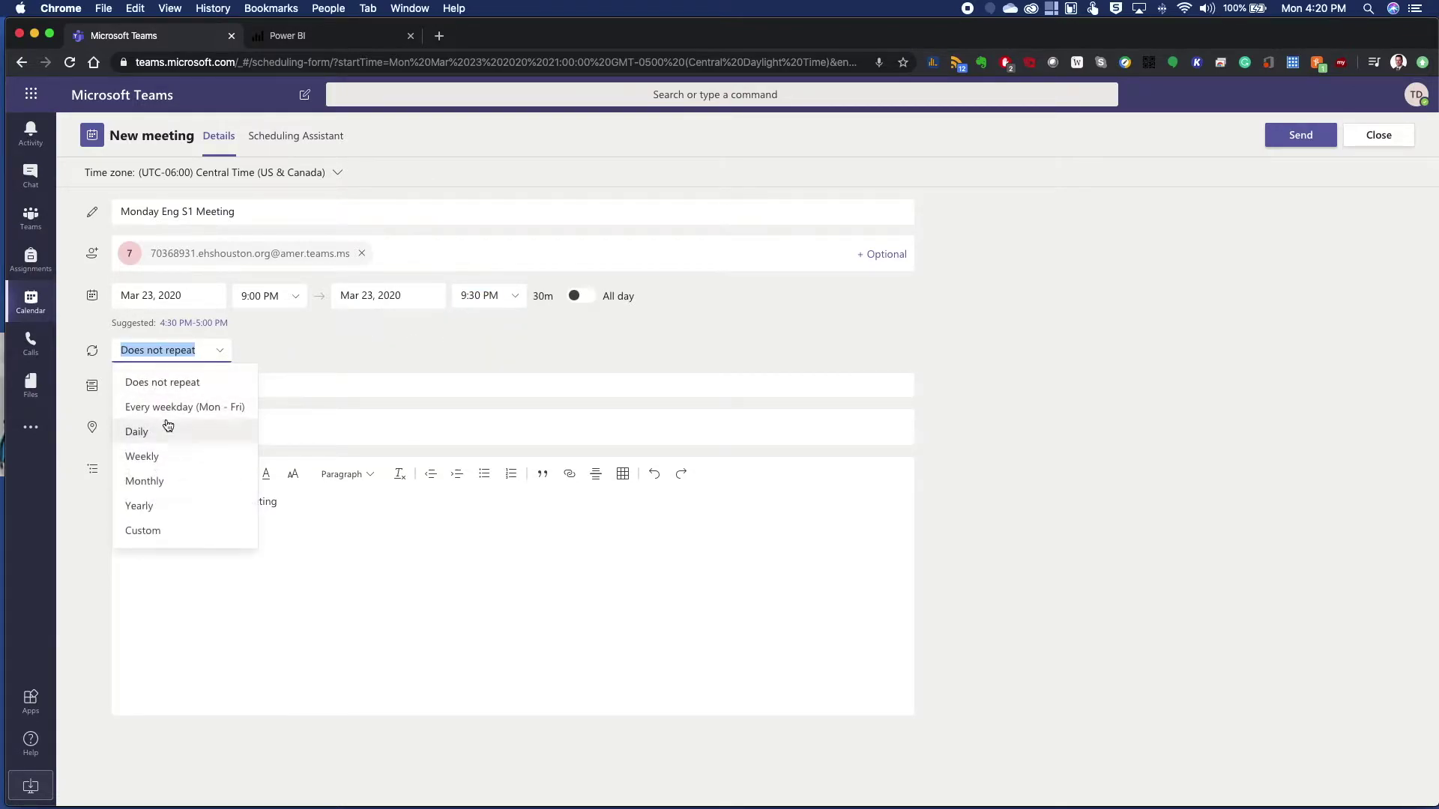
{"action": "left_click", "coordinate": [152, 530]}
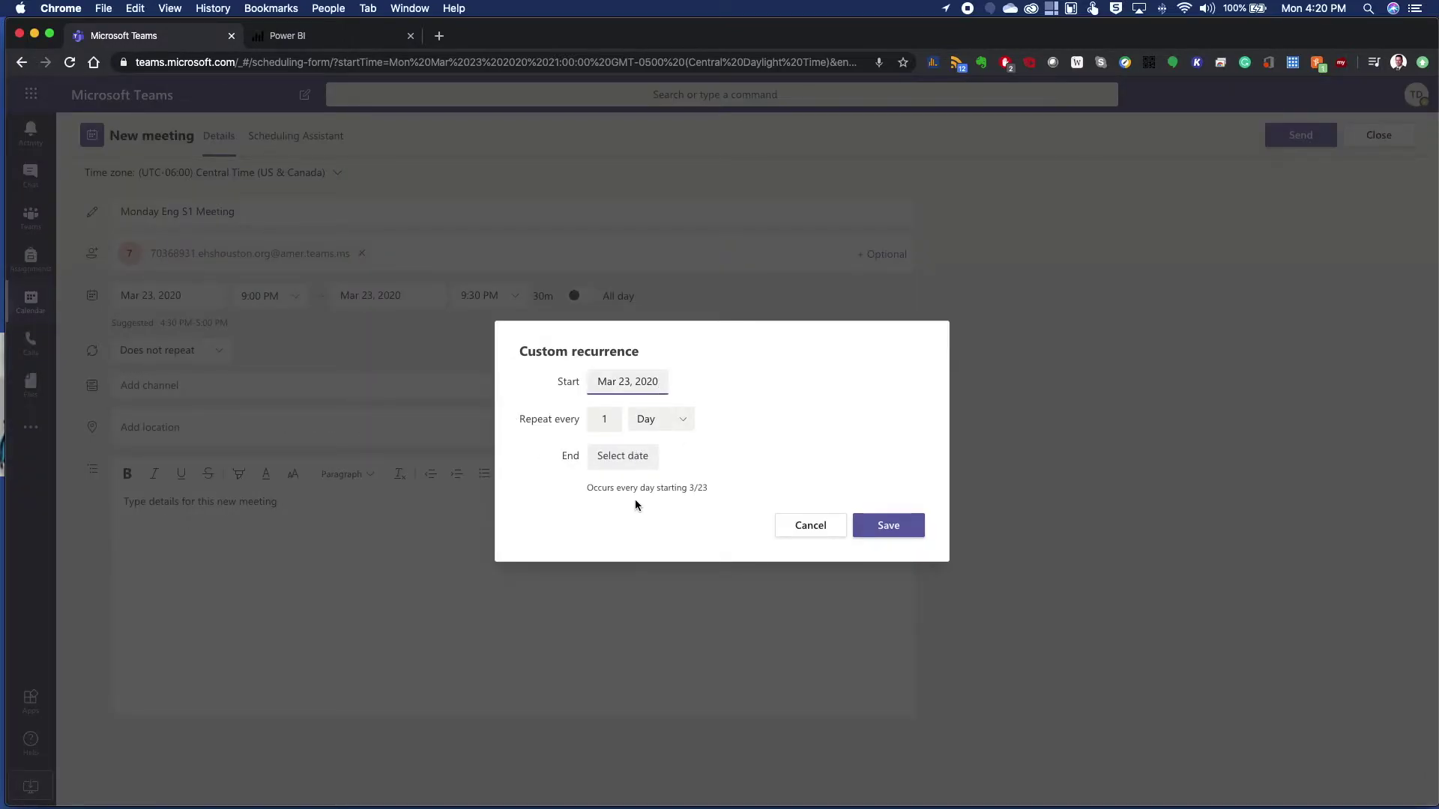
{"action": "left_click", "coordinate": [677, 418]}
{"action": "left_click", "coordinate": [672, 476]}
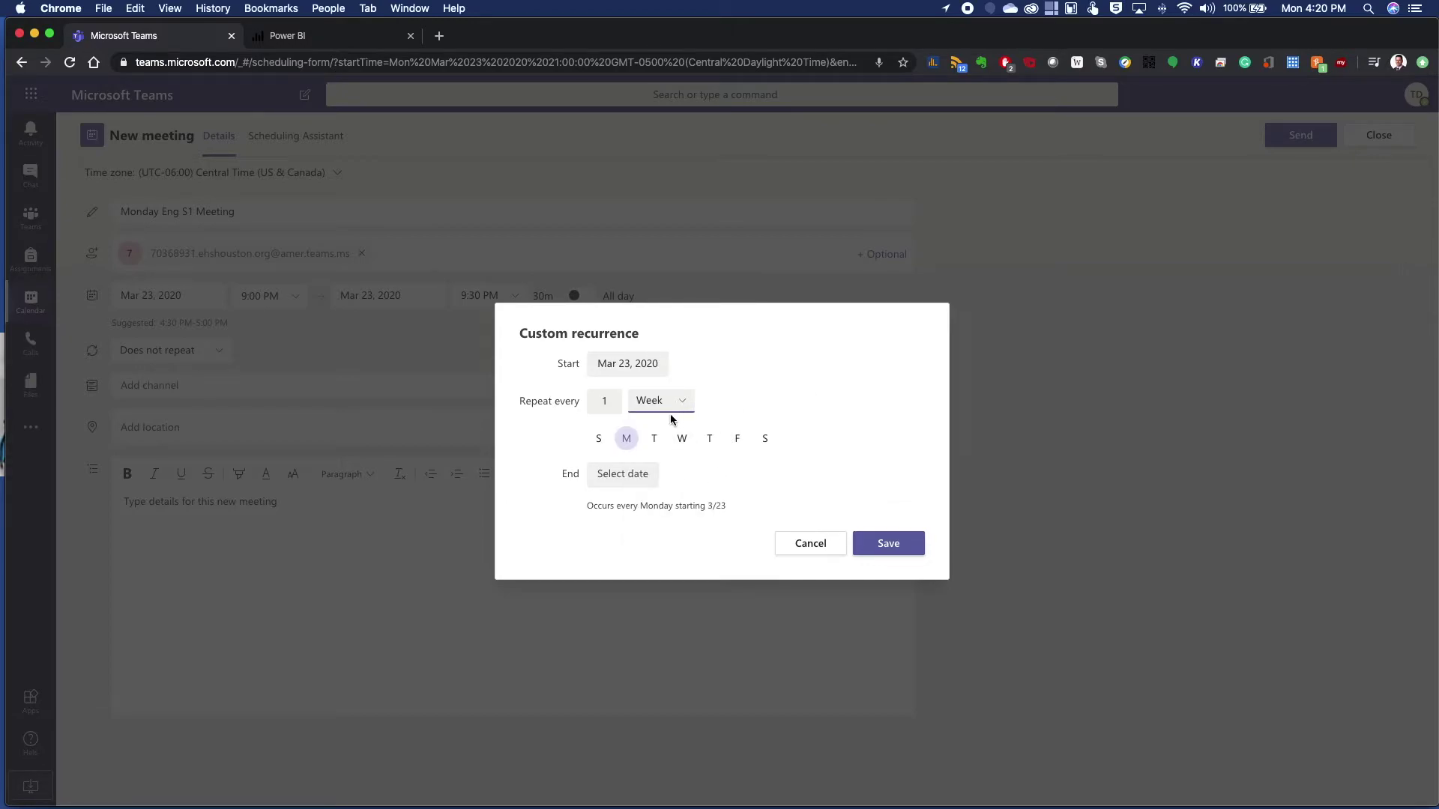
{"action": "left_click", "coordinate": [654, 442]}
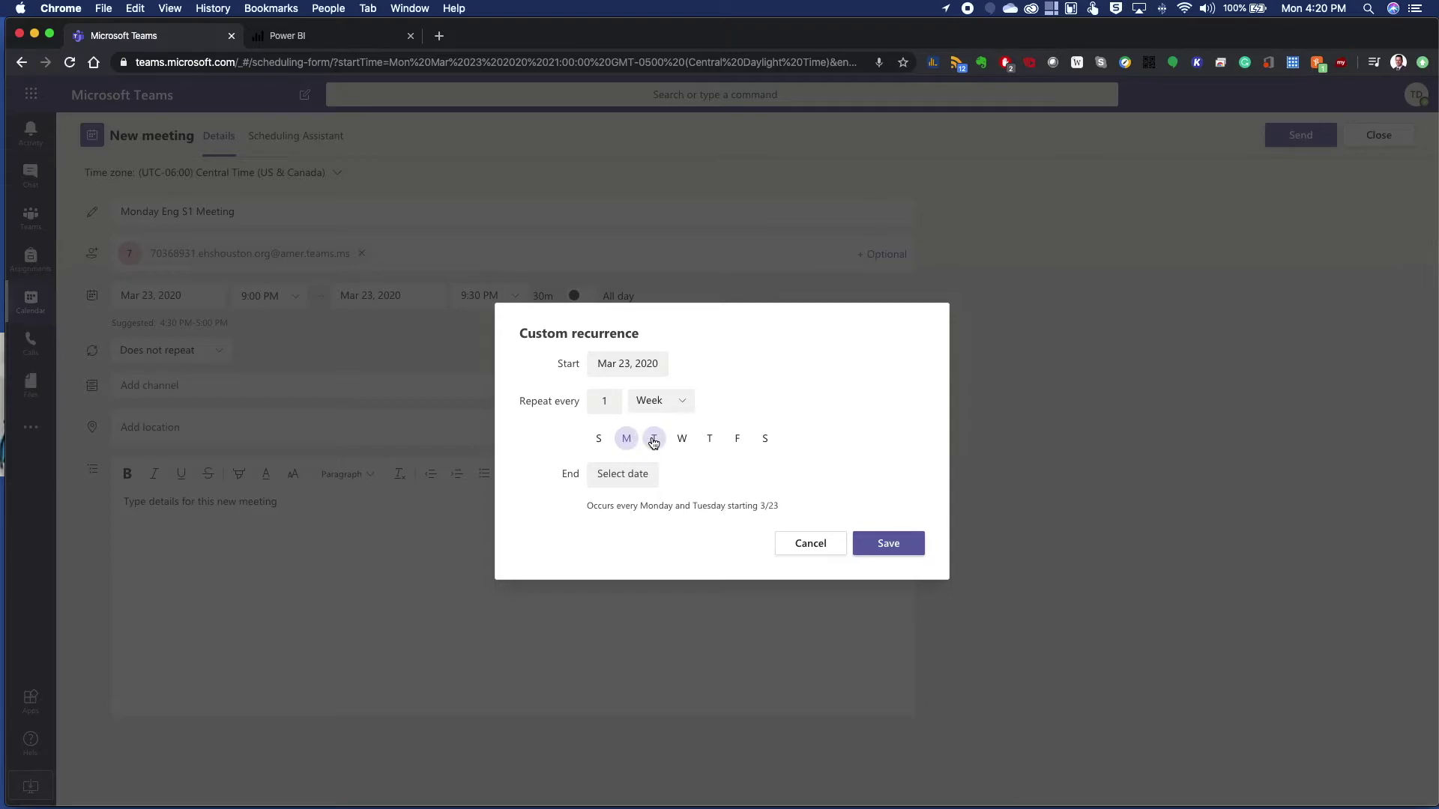
{"action": "left_click", "coordinate": [740, 441]}
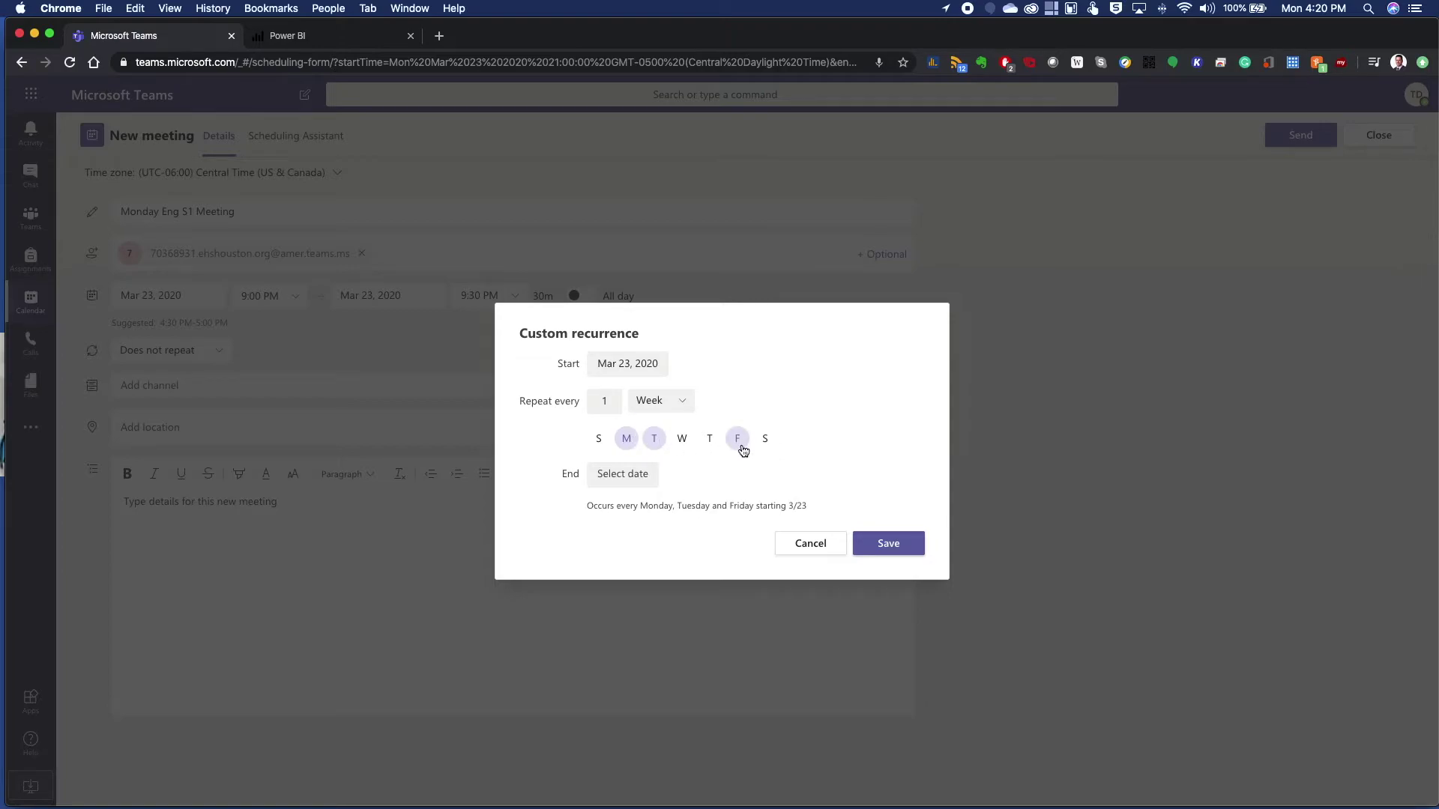
Step: Set the recurrence end date to Jun 30, 2020 and save the custom recurrence
{"action": "left_click", "coordinate": [639, 480]}
{"action": "left_click", "coordinate": [750, 506]}
{"action": "left_click", "coordinate": [750, 506]}
{"action": "left_click", "coordinate": [750, 506]}
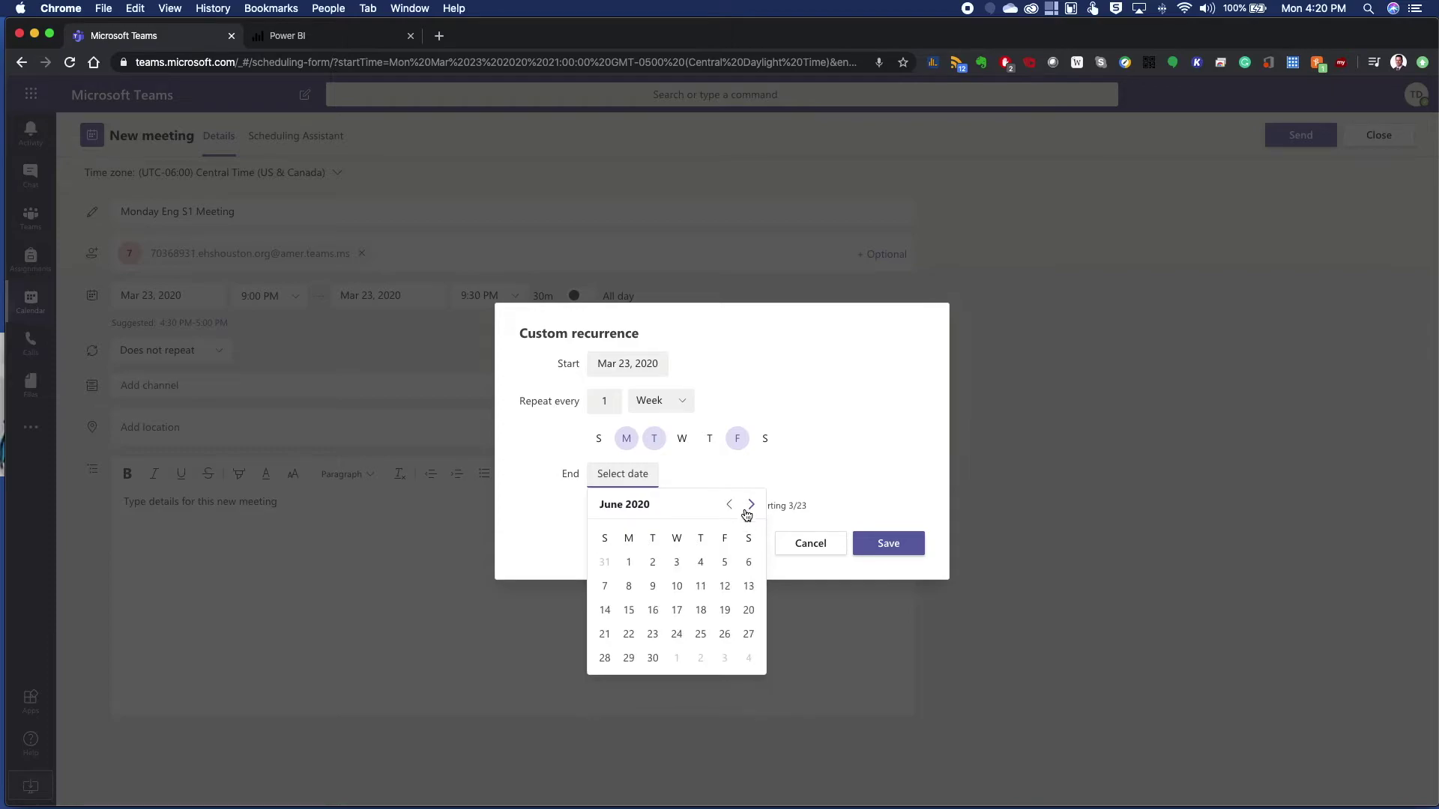
{"action": "left_click", "coordinate": [654, 658]}
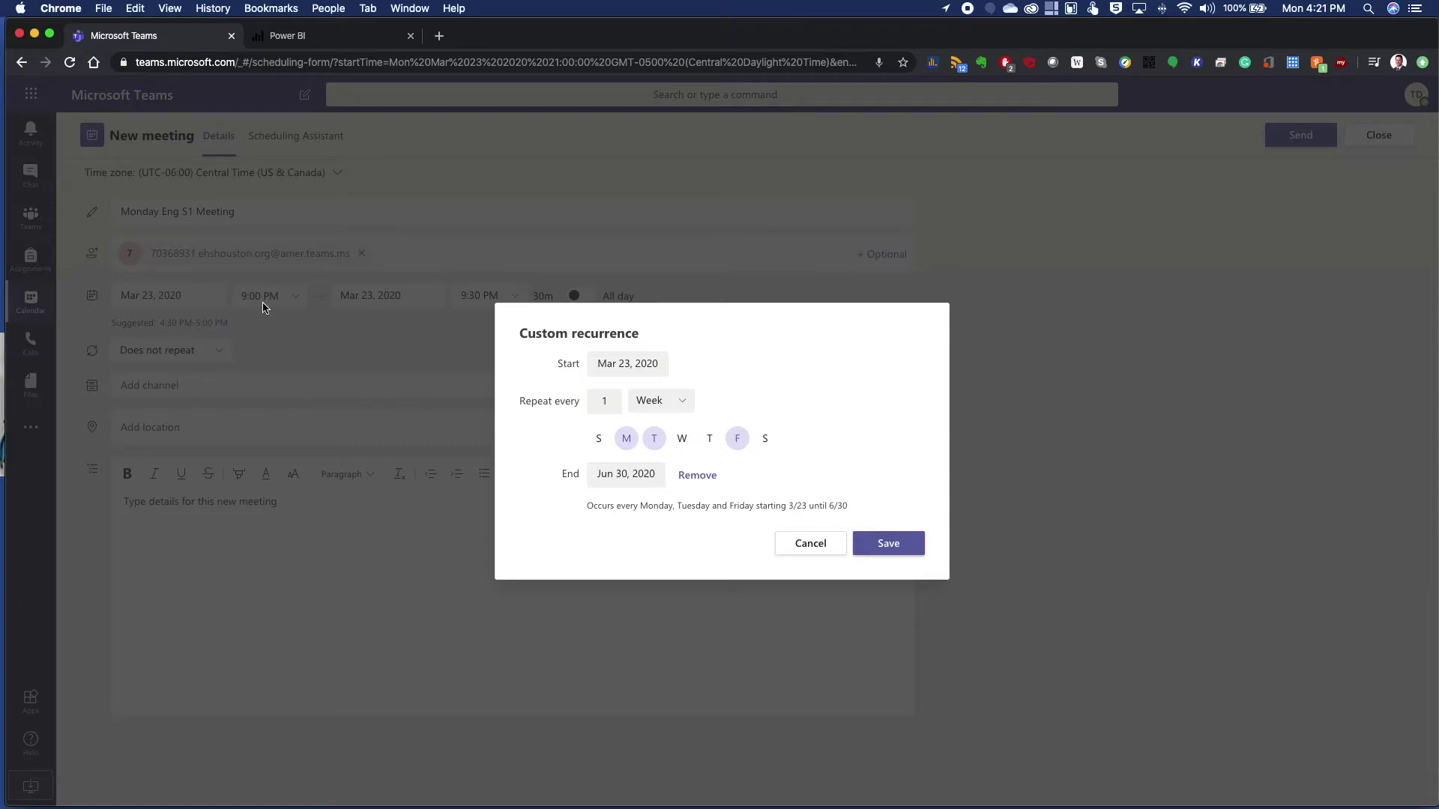
{"action": "left_click", "coordinate": [899, 554]}
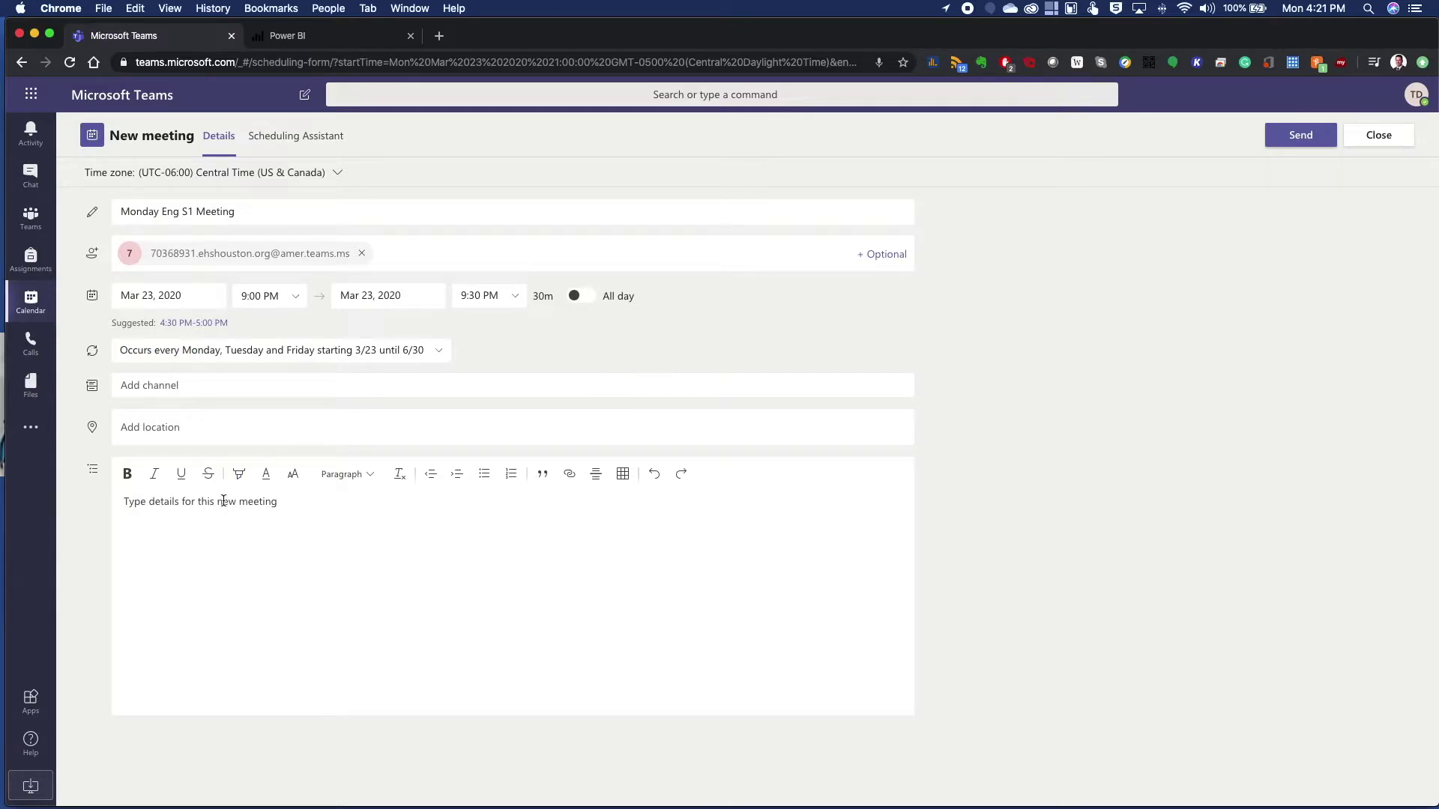
Step: Copy the meeting title into the meeting details and send the invitation
{"action": "left_click_drag", "start_coordinate": [344, 217], "coordinate": [95, 200]}
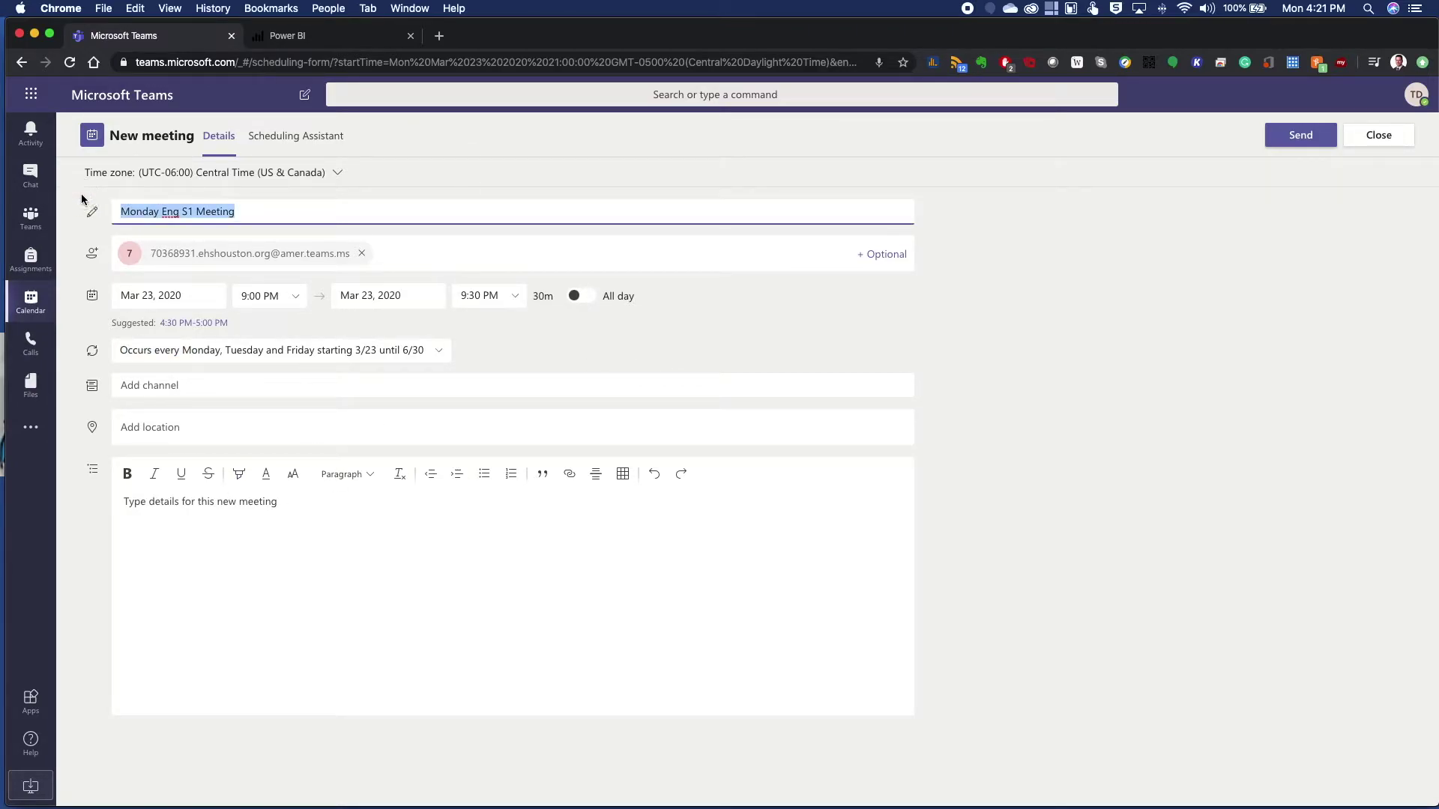
{"action": "left_click", "coordinate": [212, 517]}
{"action": "key", "text": "super+v"}
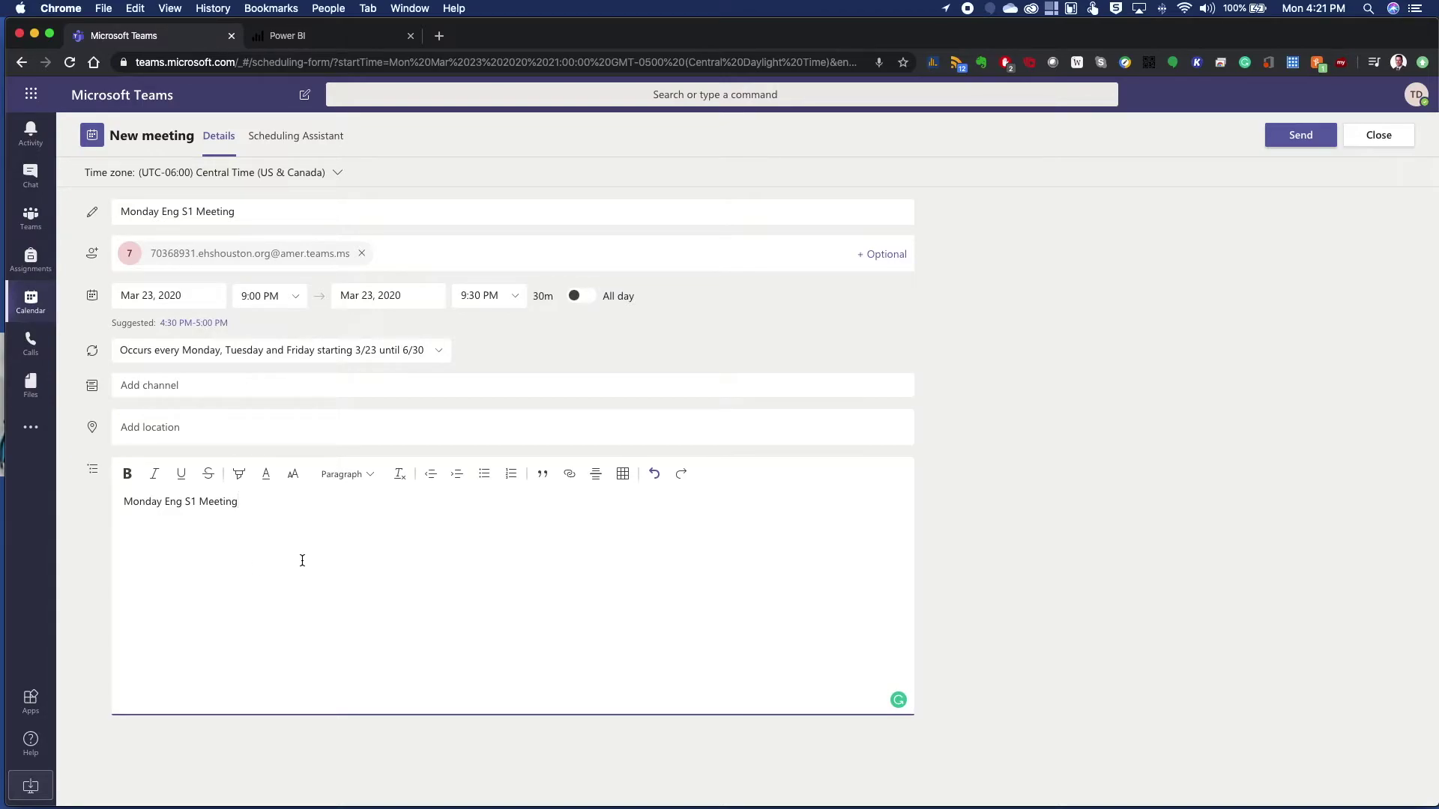
{"action": "left_click", "coordinate": [1298, 137]}
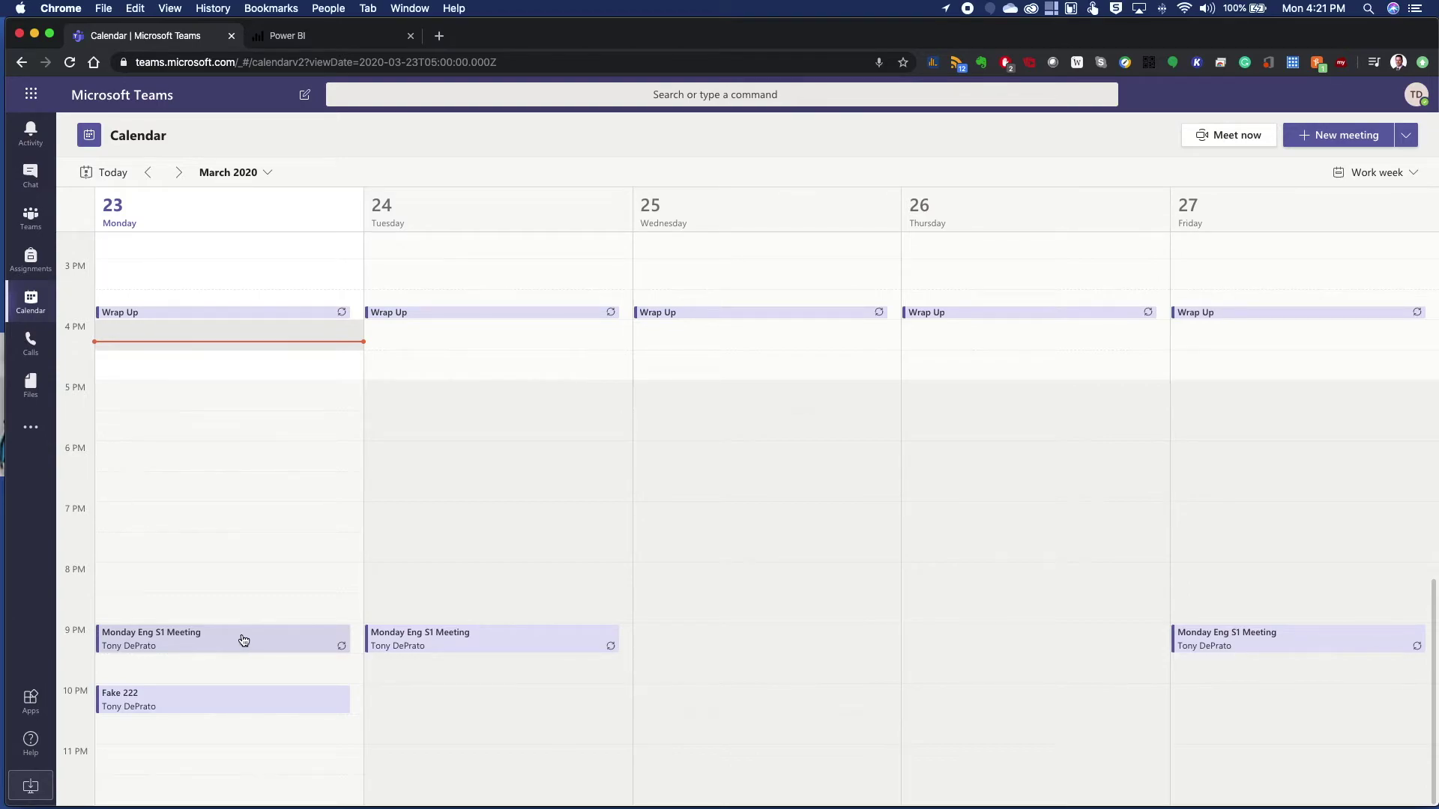
Step: In the meeting options of Monday's Monday Eng S1 Meeting, set who can present to Only me, save, and return to the calendar
{"action": "left_click", "coordinate": [156, 638]}
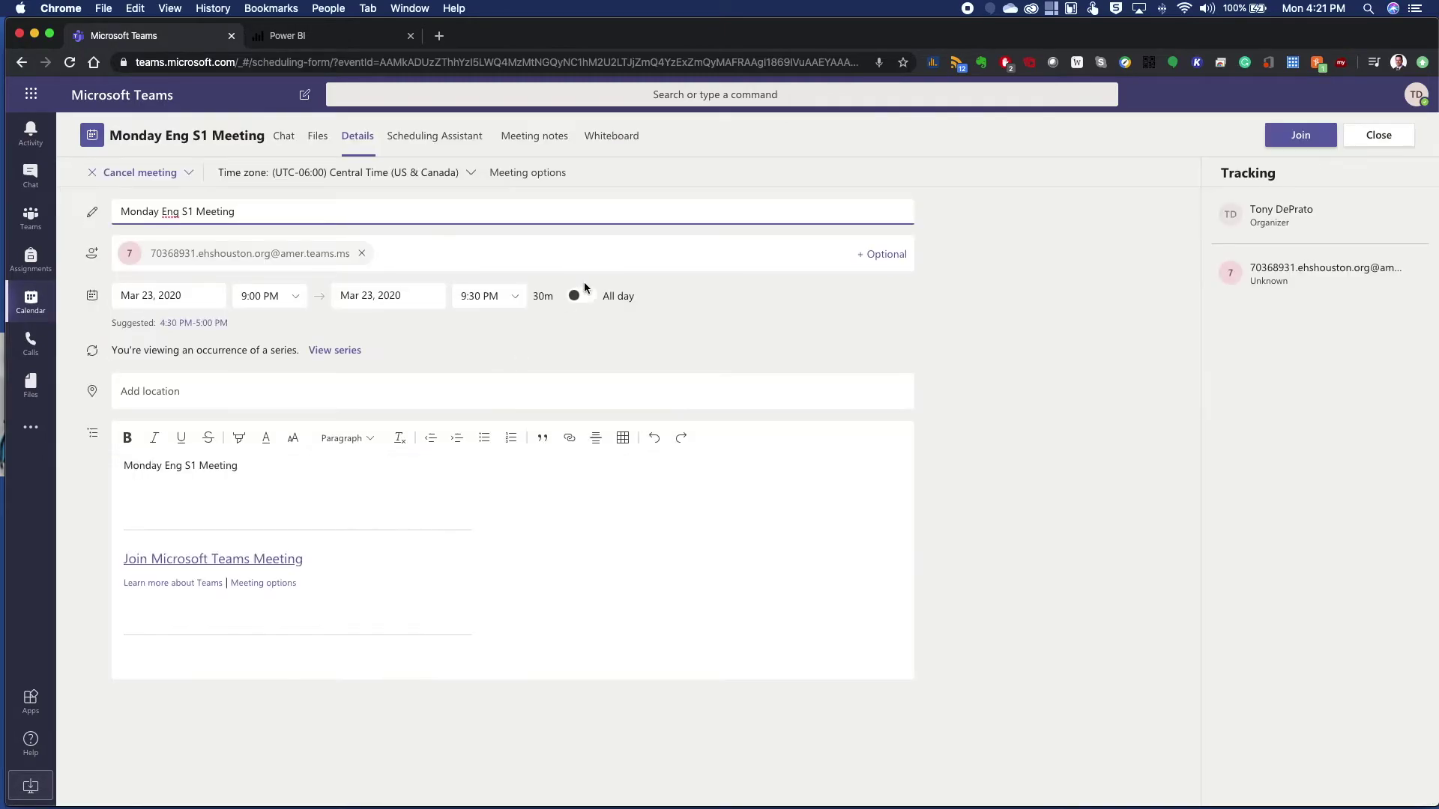
{"action": "left_click", "coordinate": [506, 174]}
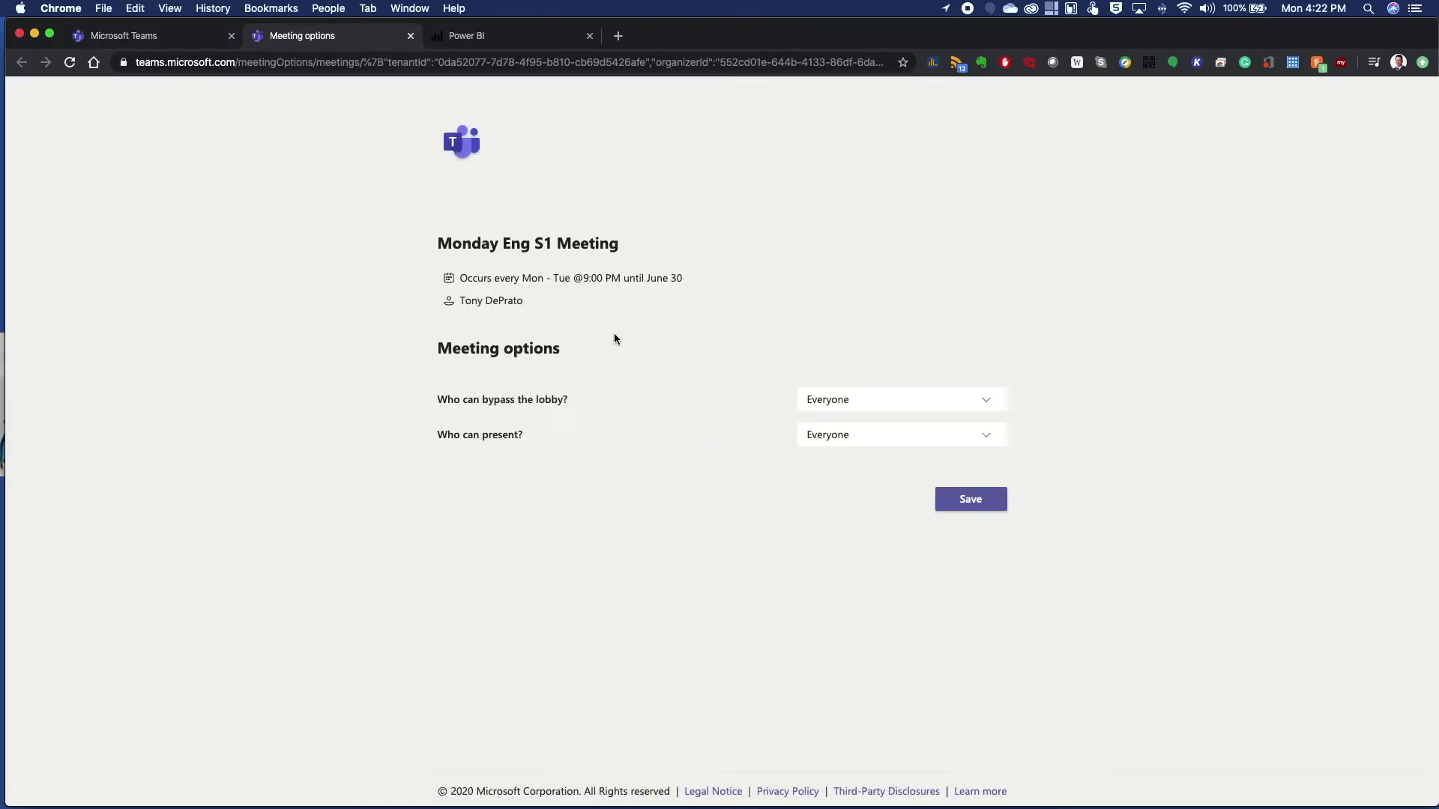
{"action": "left_click", "coordinate": [832, 437]}
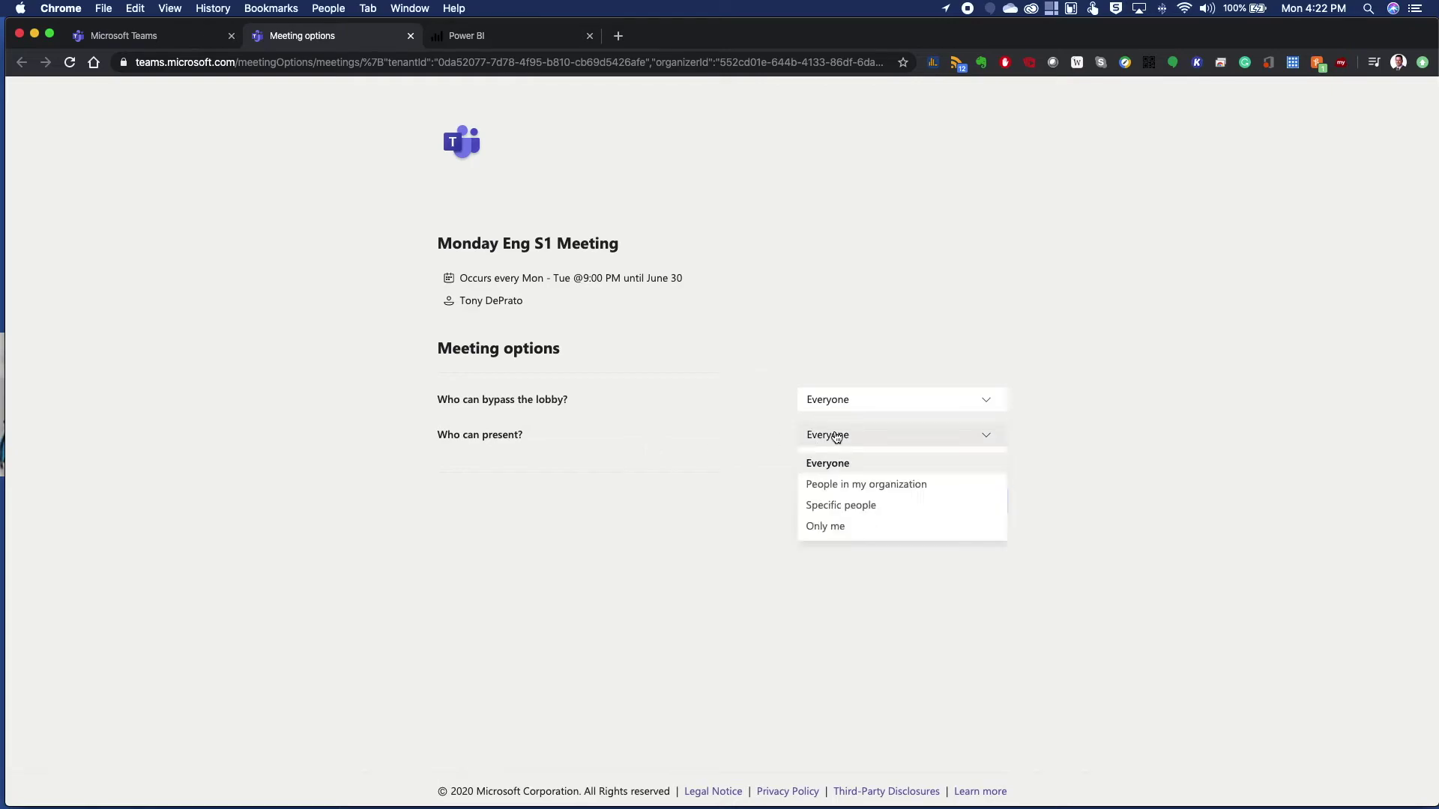
{"action": "left_click", "coordinate": [967, 499]}
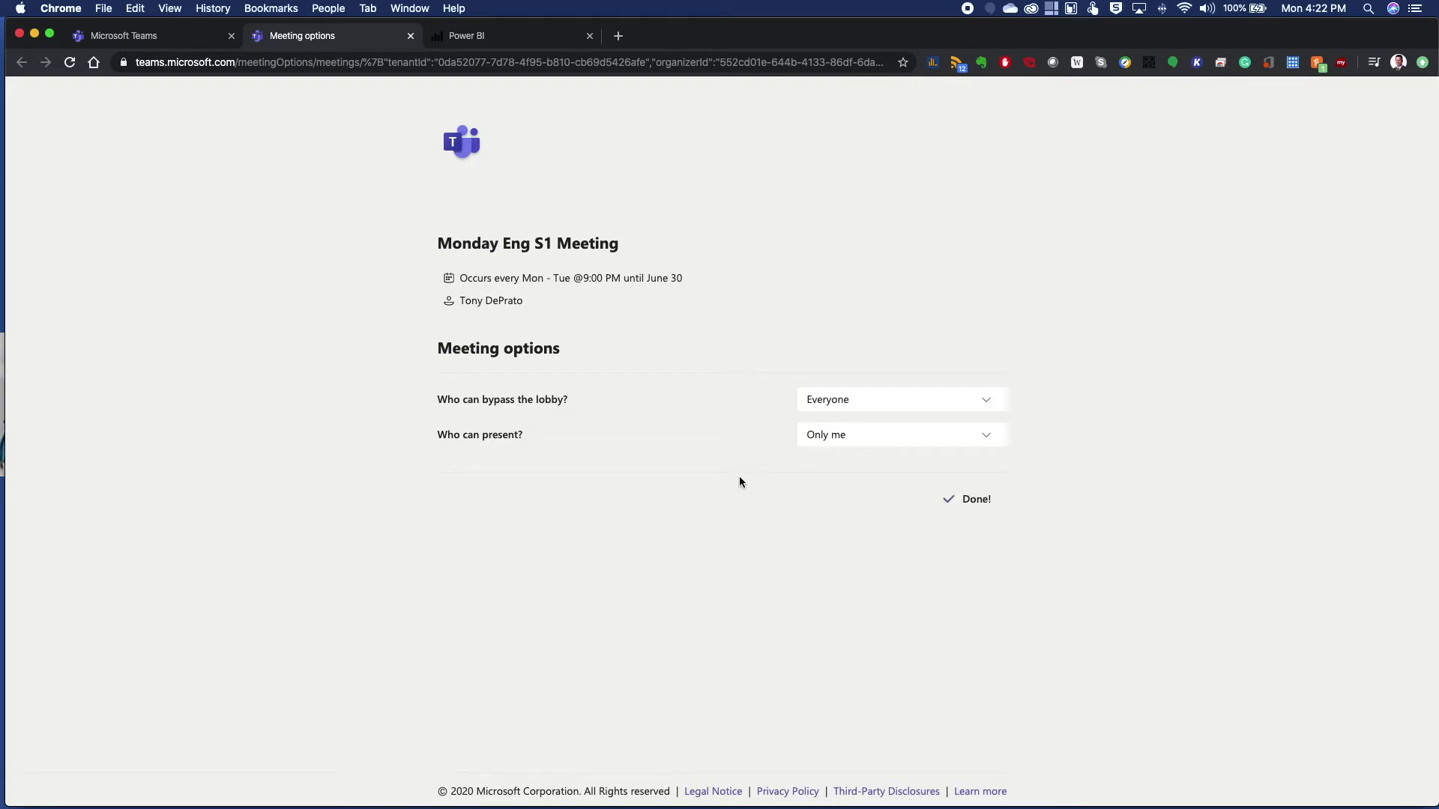
{"action": "left_click", "coordinate": [855, 440]}
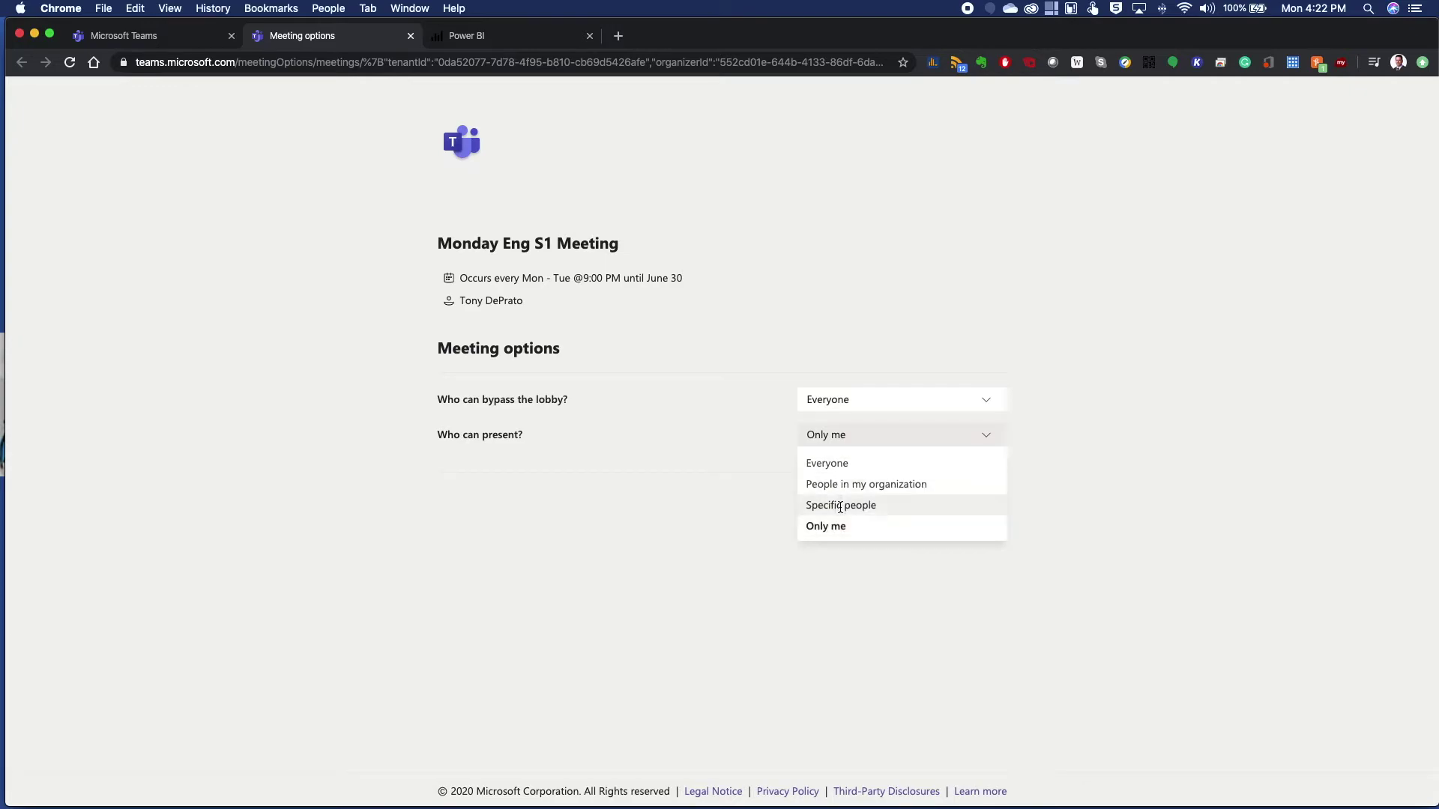
{"action": "left_click", "coordinate": [699, 524]}
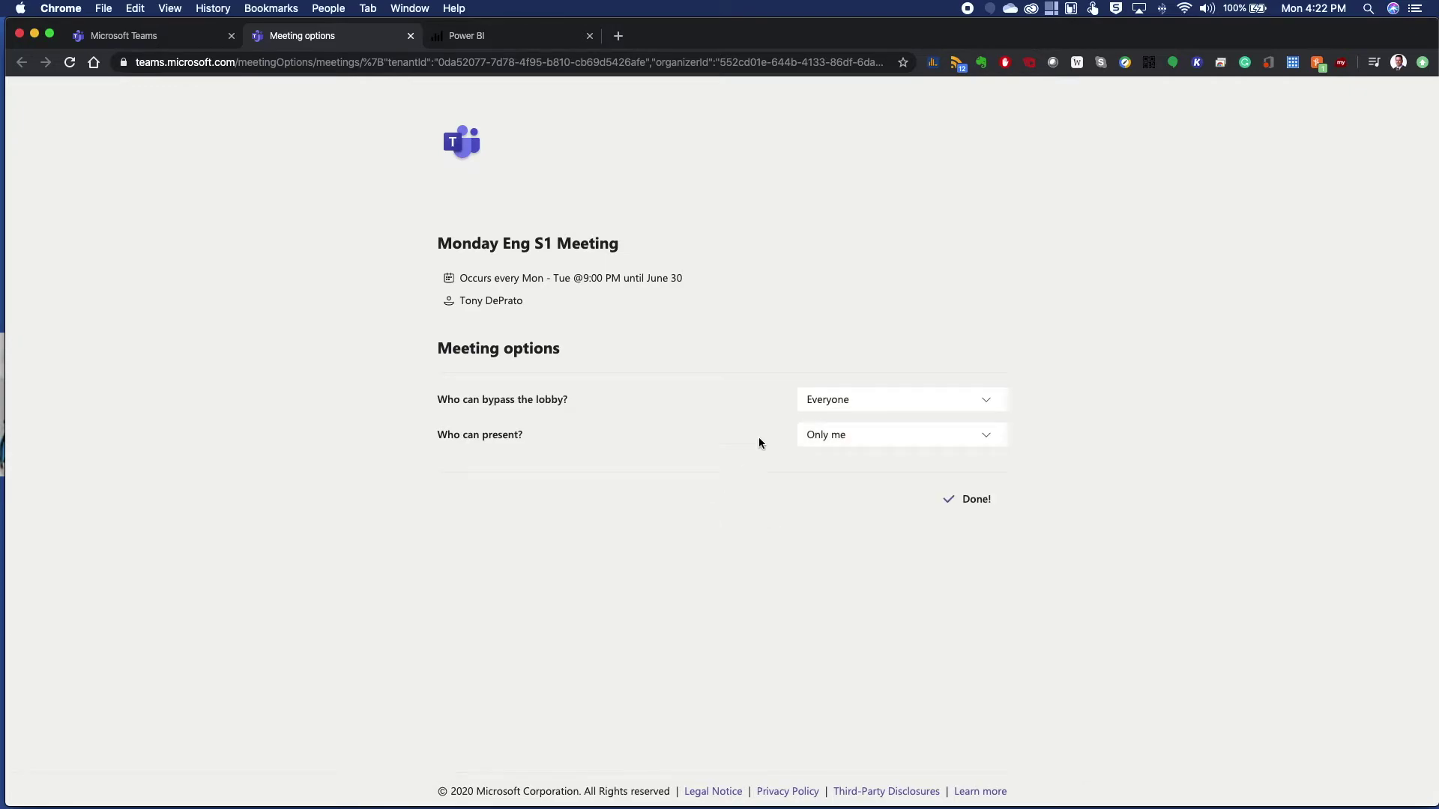
{"action": "left_click", "coordinate": [410, 36]}
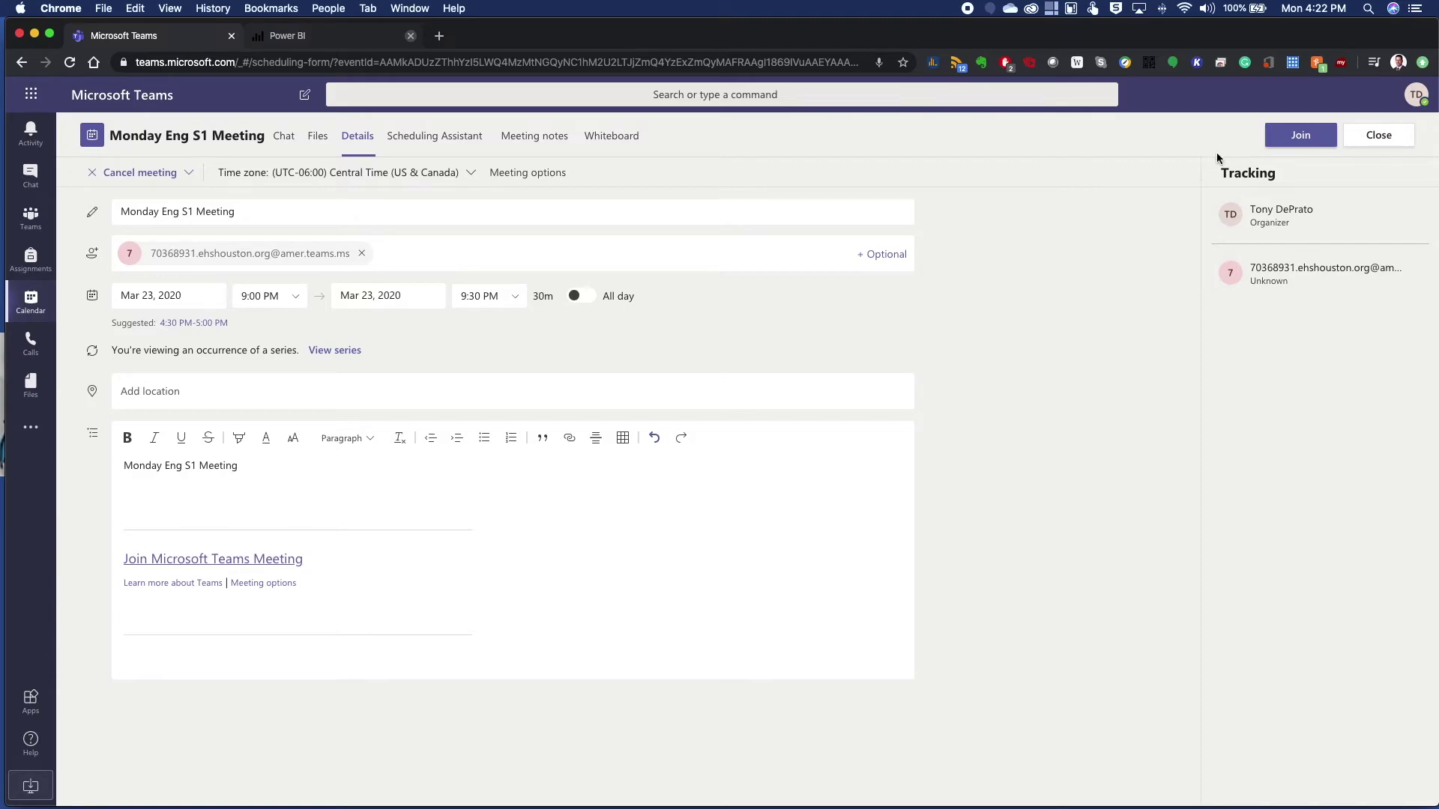
{"action": "left_click", "coordinate": [1381, 137]}
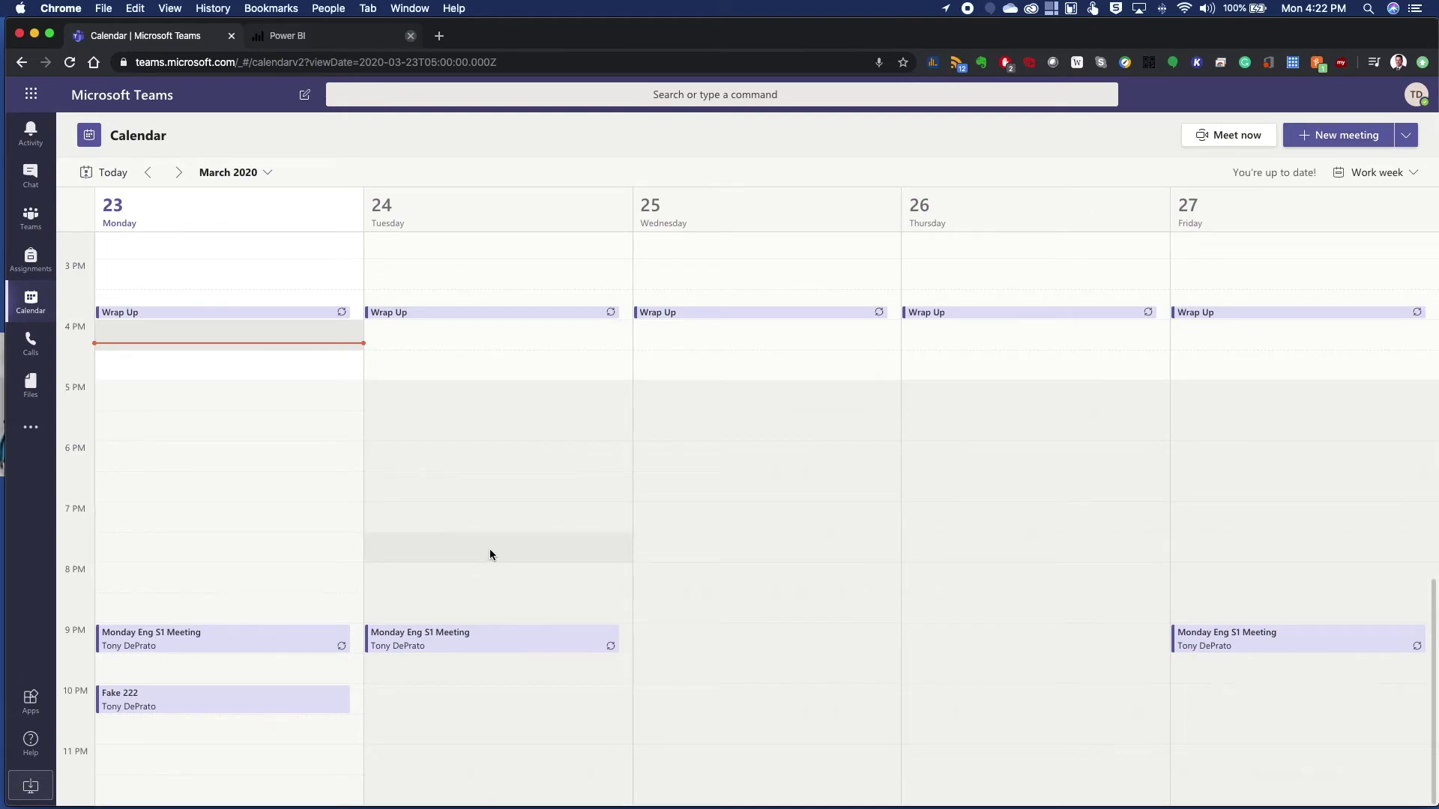
Step: Check the Test2 channel's posts in the For Testing team for the meeting invitation
{"action": "left_click", "coordinate": [462, 636]}
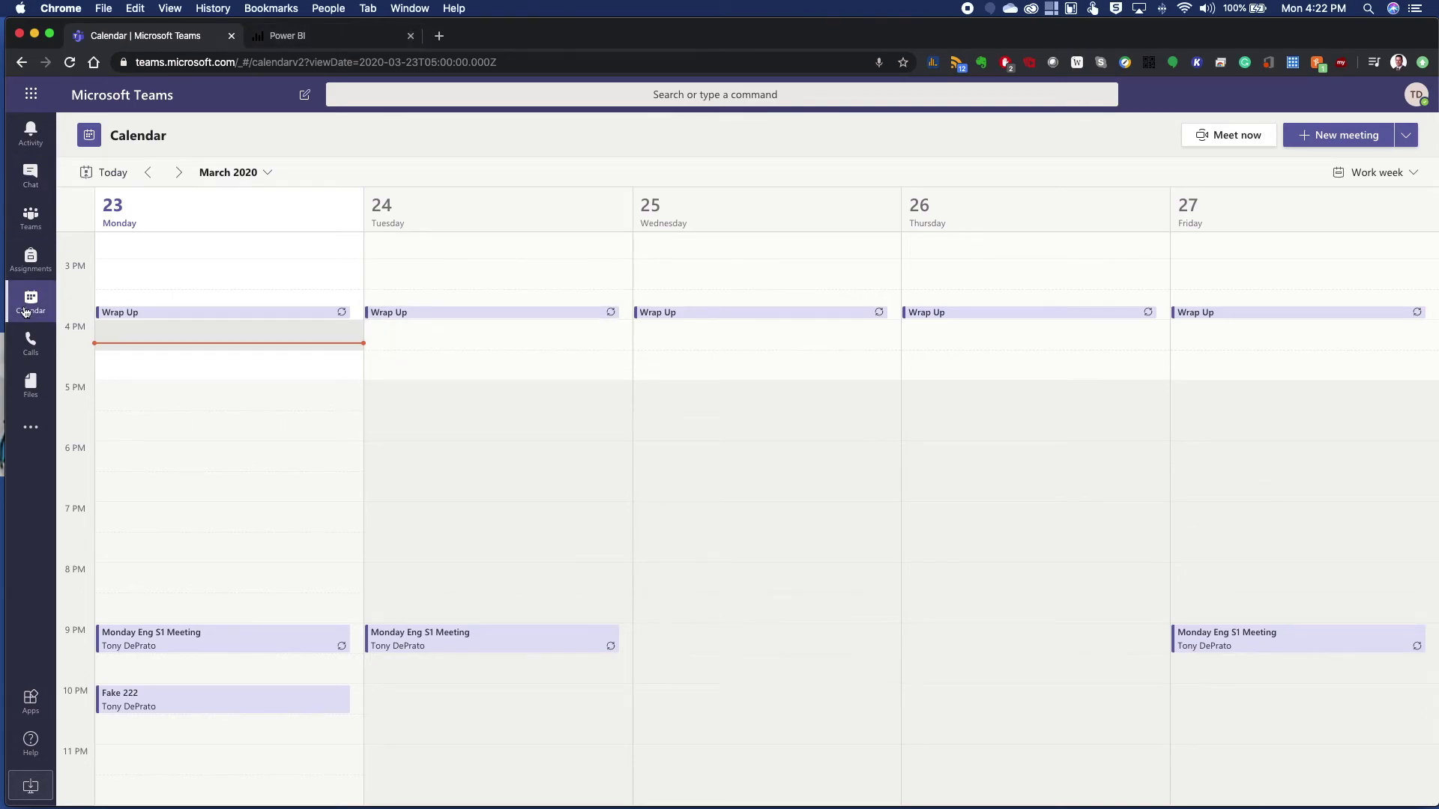
{"action": "left_click", "coordinate": [29, 217]}
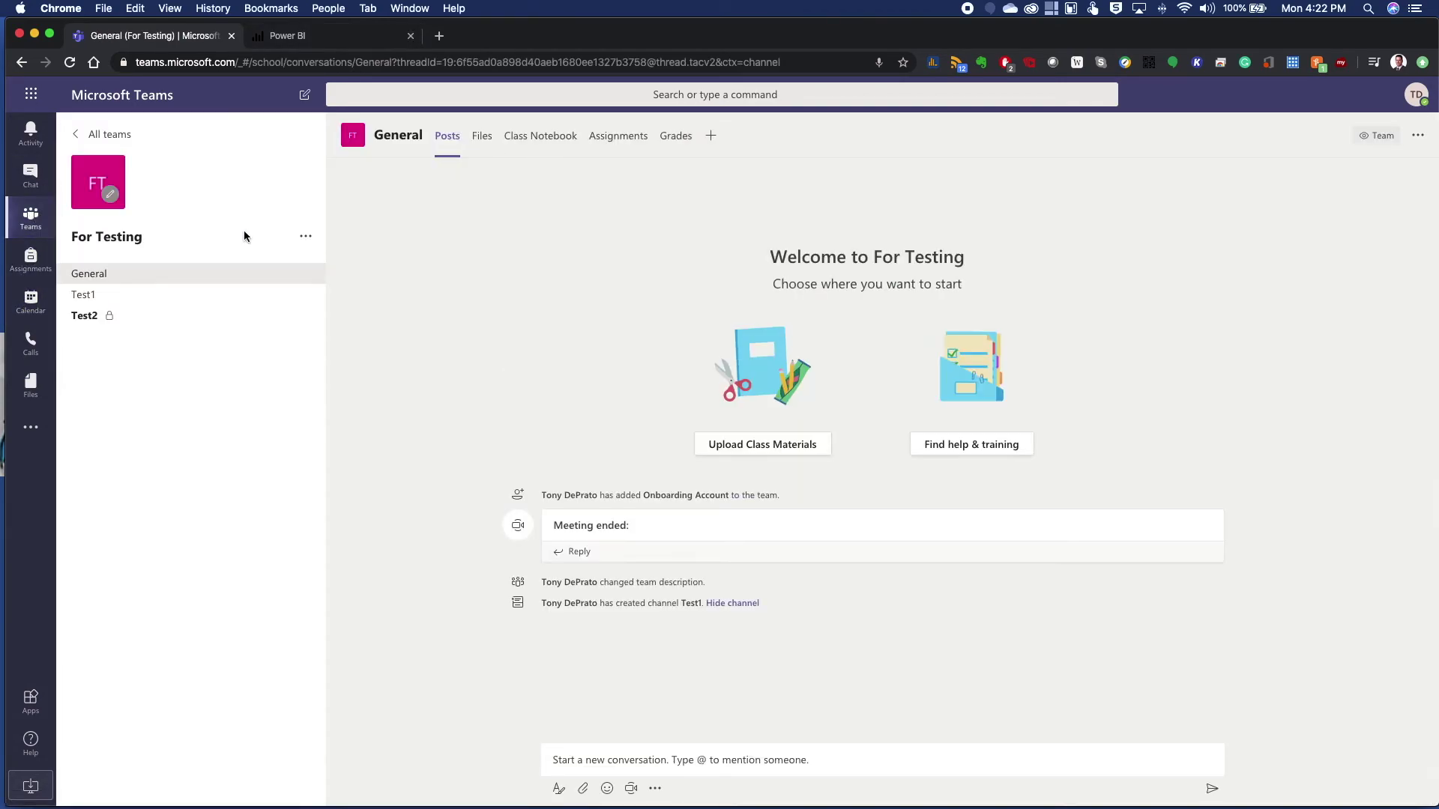
{"action": "left_click", "coordinate": [84, 316]}
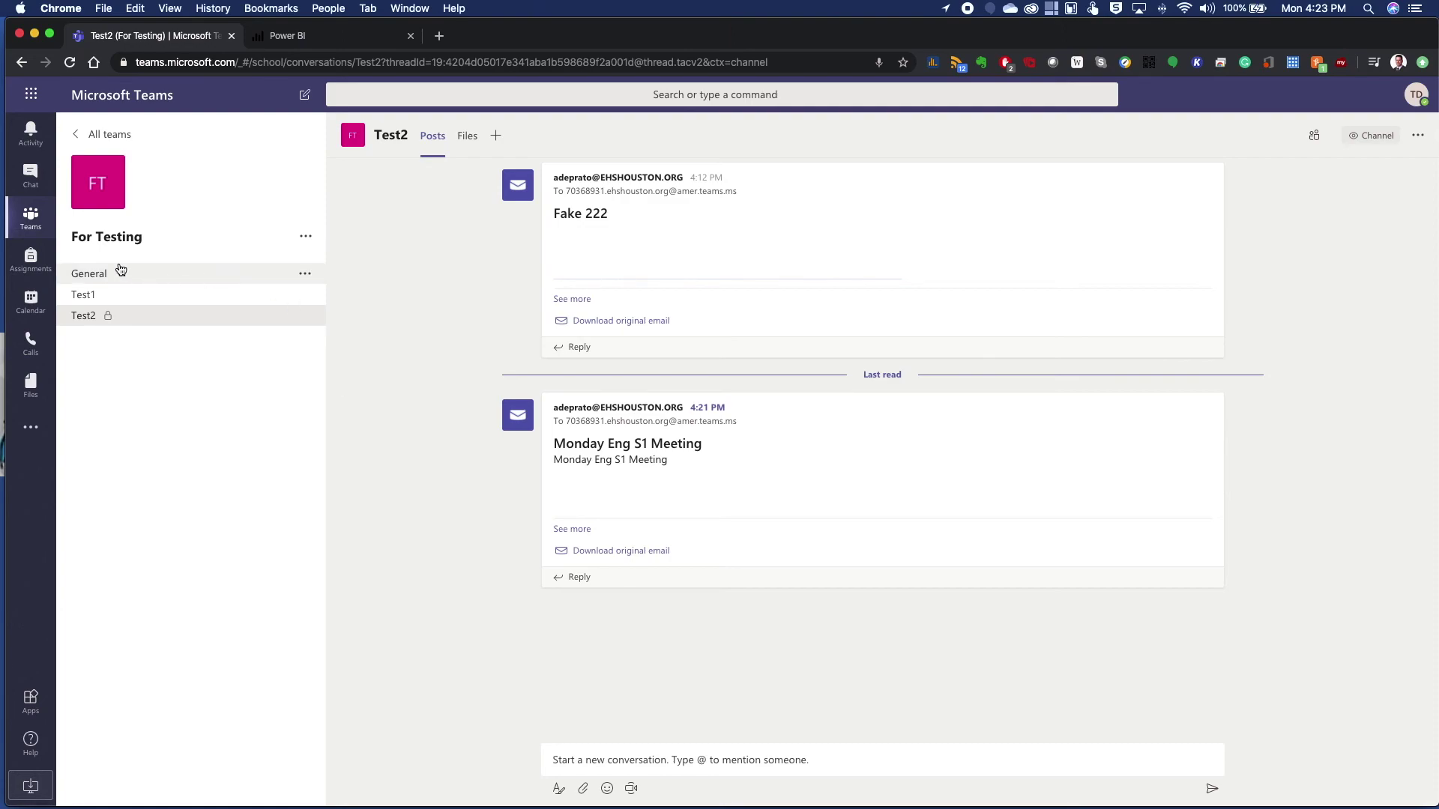
Step: Look through the General channel's options for the command that gets its email address, without choosing it
{"action": "left_click", "coordinate": [149, 276]}
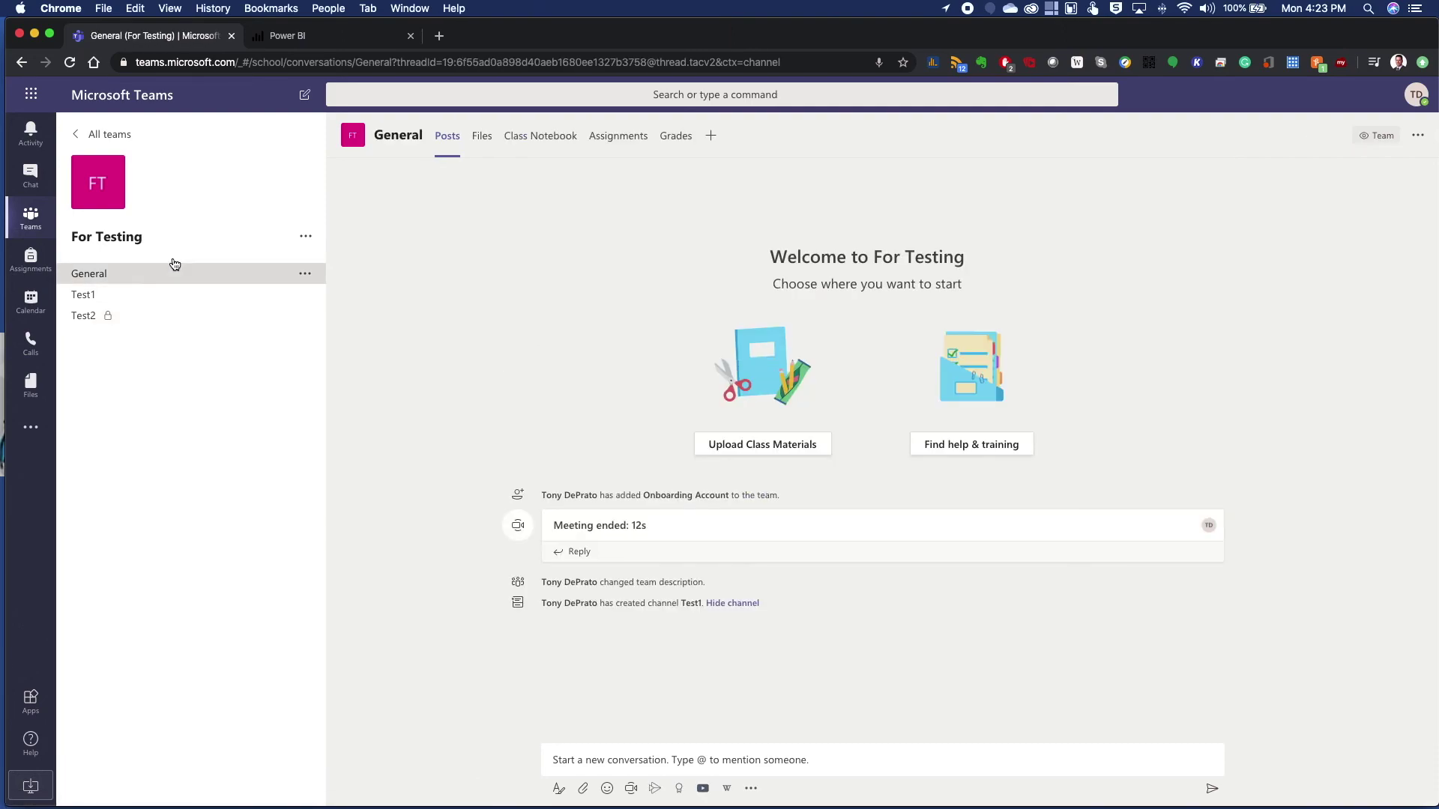
{"action": "left_click", "coordinate": [300, 276]}
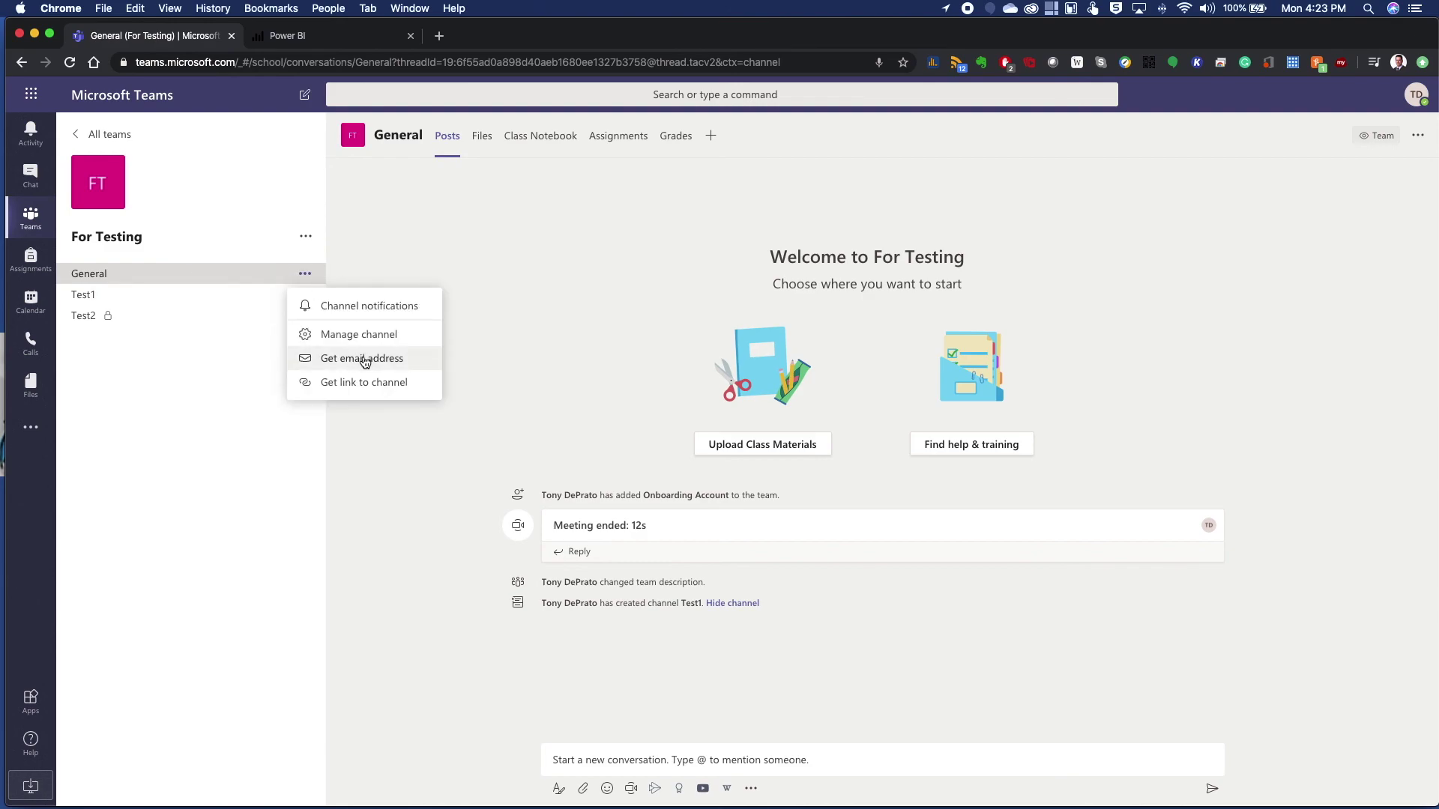
{"action": "left_click", "coordinate": [518, 313]}
{"action": "left_click", "coordinate": [1418, 135]}
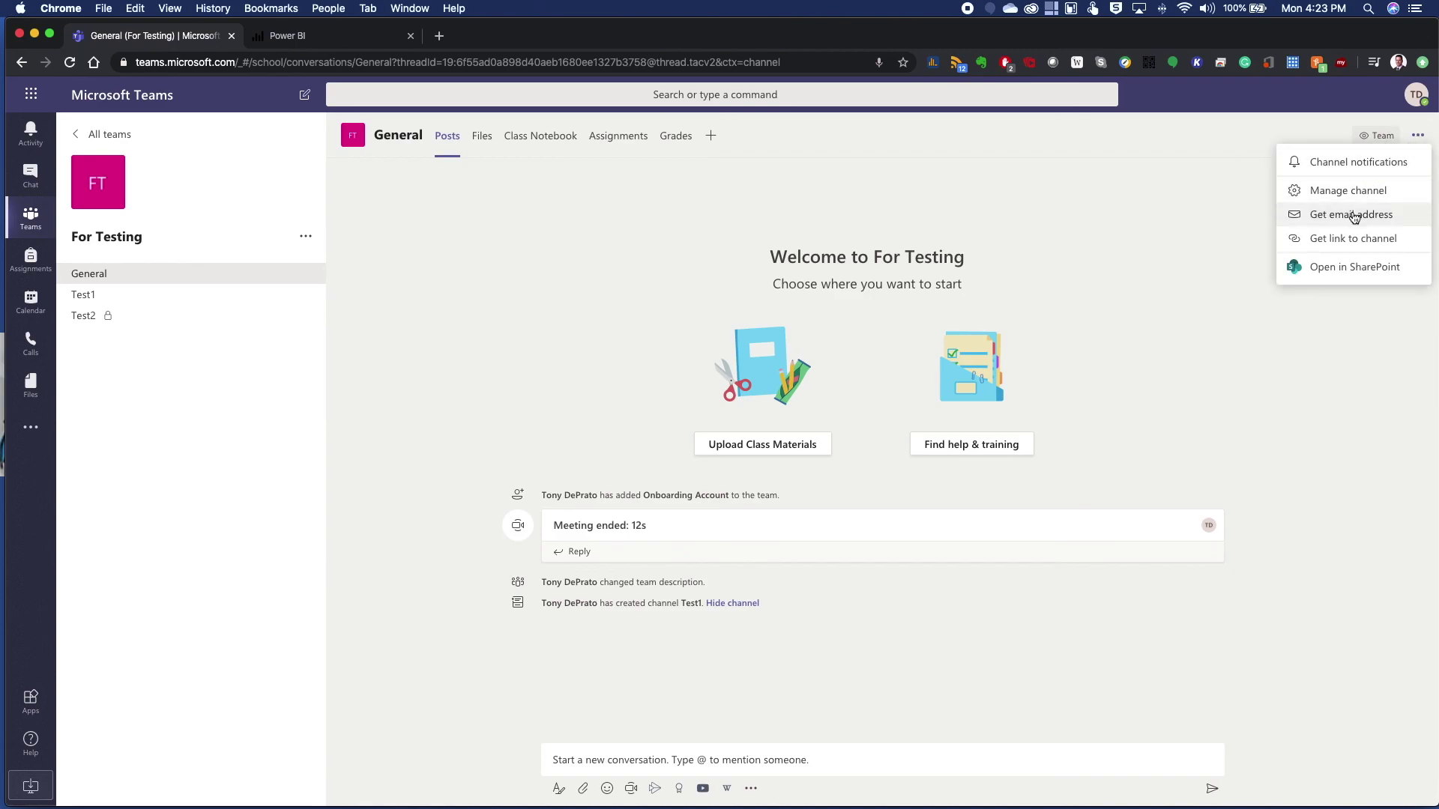
{"action": "left_click", "coordinate": [1127, 220]}
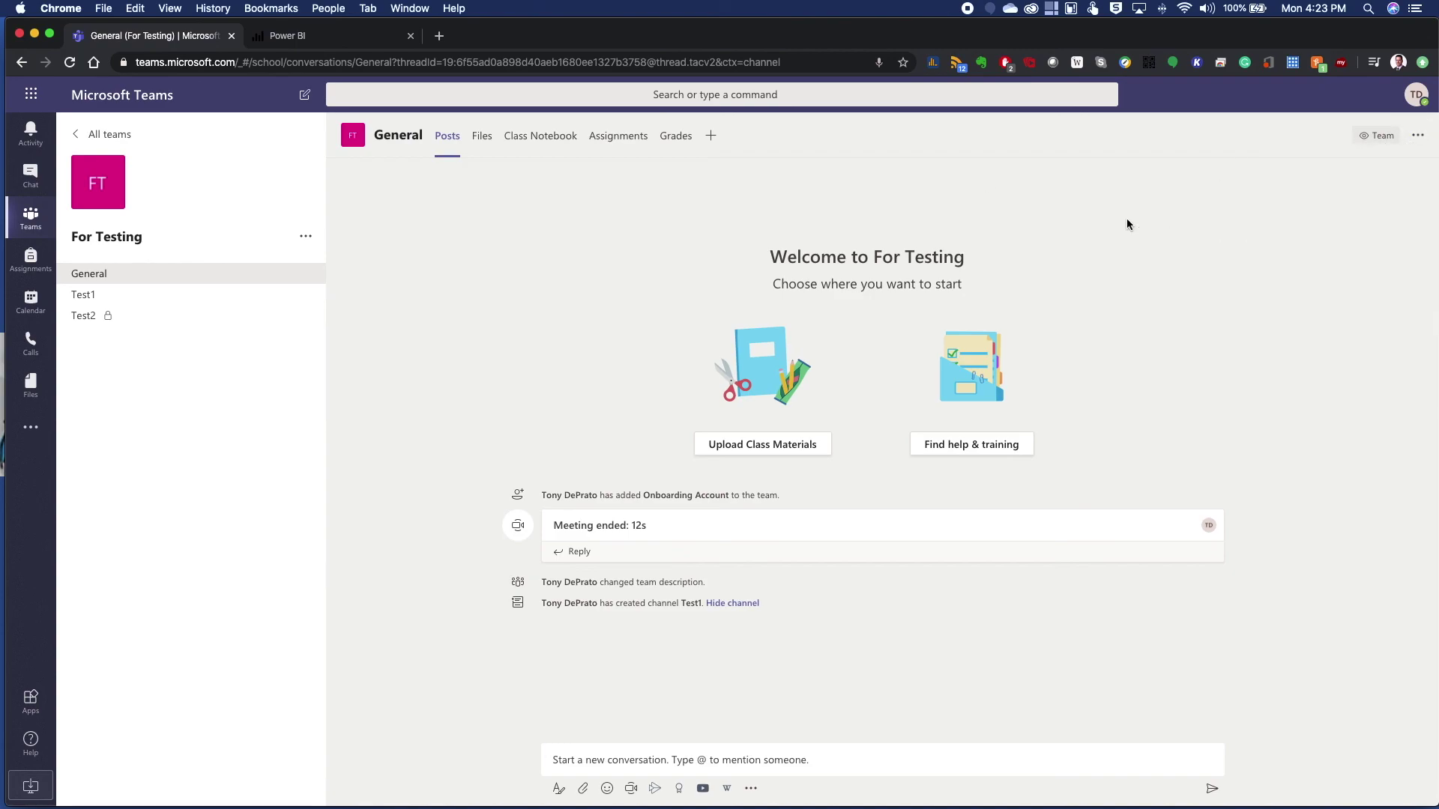